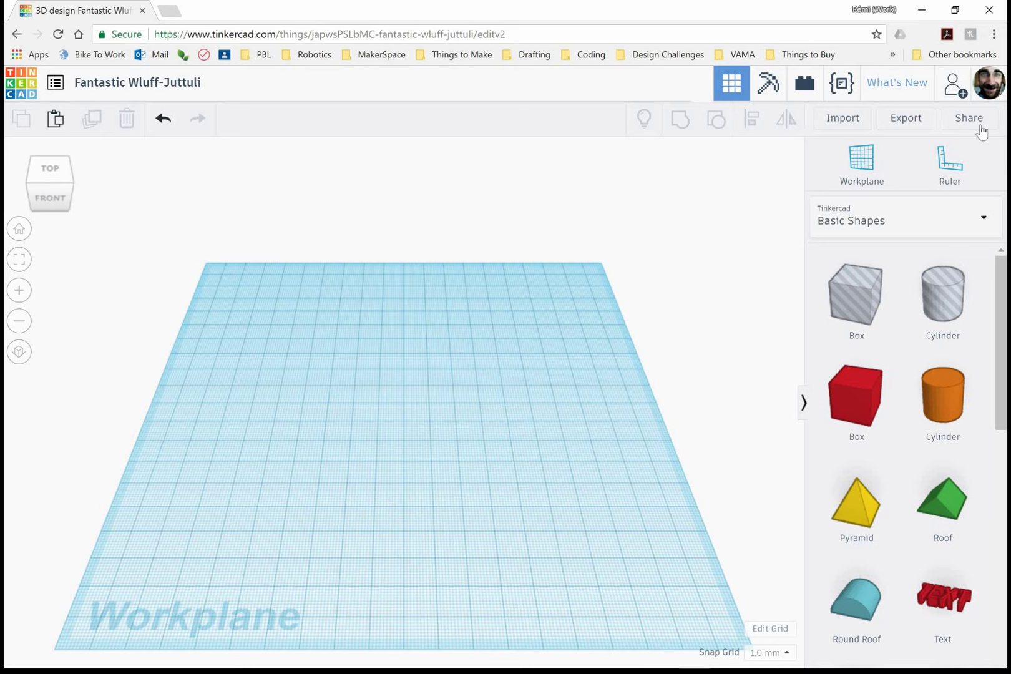
Drop a 74 × 55 mm red box onto the workplane and raise its height to about 44 mm.
left_click_drag(869, 402, 517, 502)
left_click_drag(414, 403, 417, 340)
right_click_drag(635, 598, 561, 546)
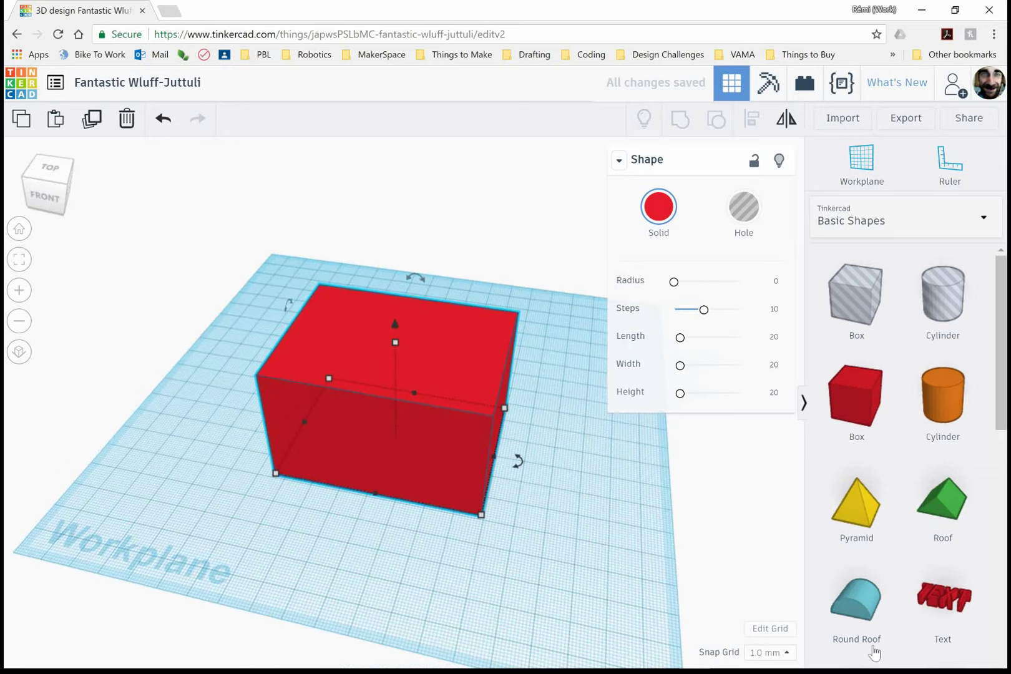
Add a MetaFillet (radius 20, height 8) from Featured Shape Generators beside the red box.
left_click(909, 217)
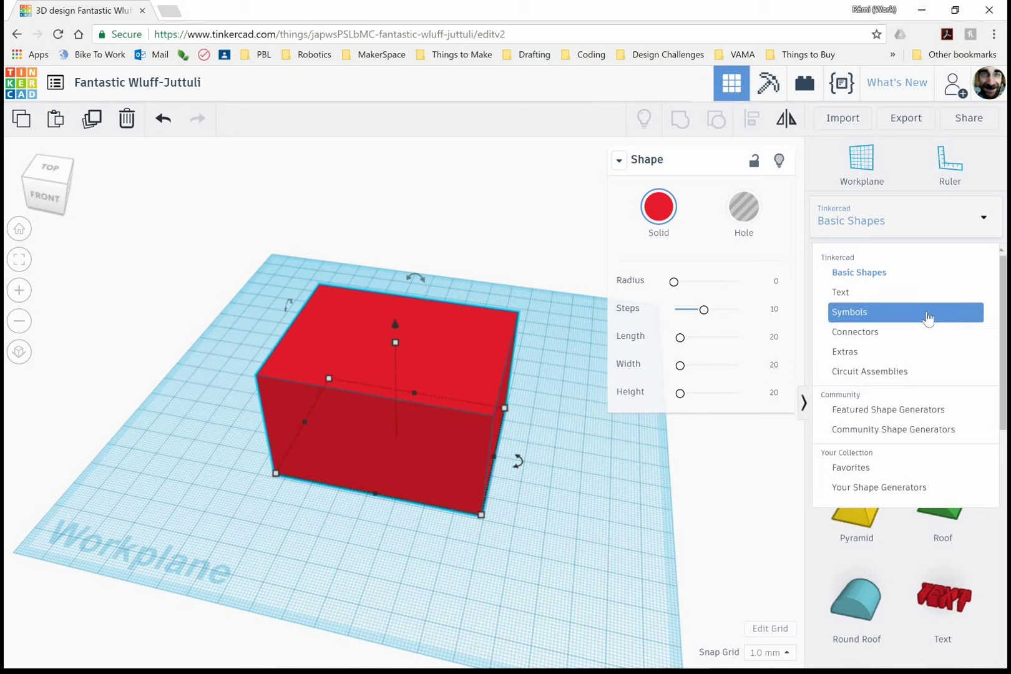
left_click(853, 219)
left_click(855, 221)
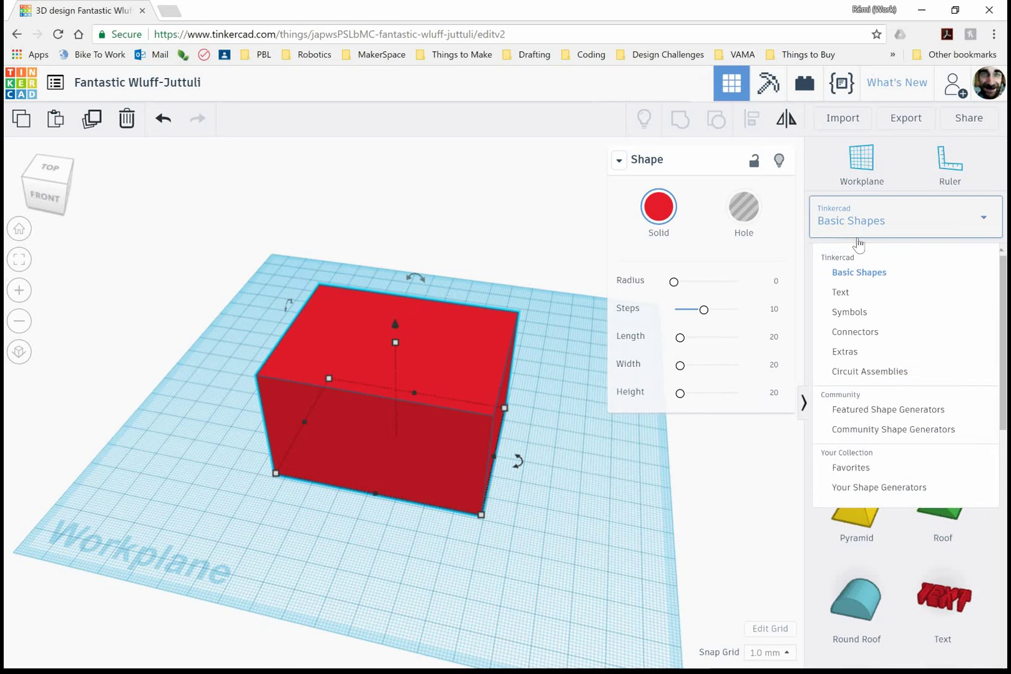
left_click(852, 410)
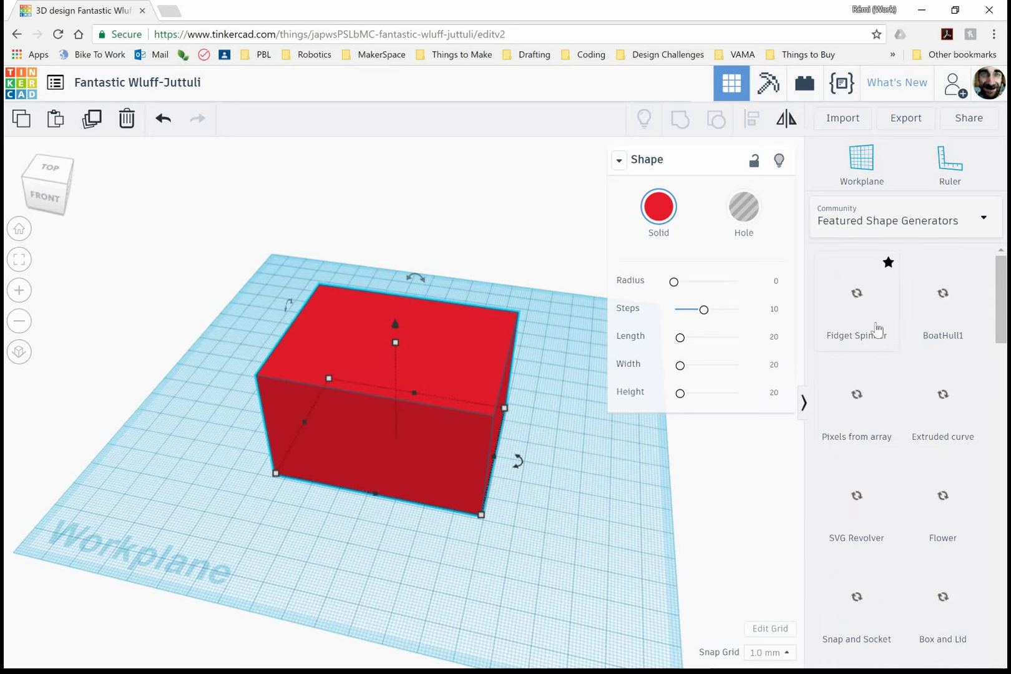
scroll(881, 340, "down", 2)
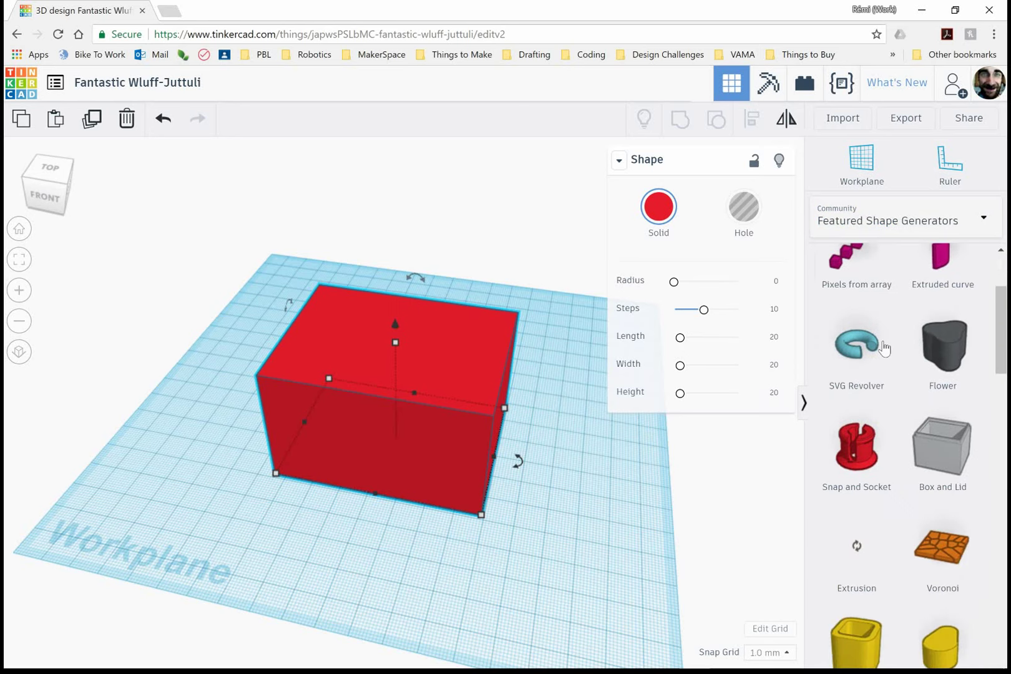
scroll(884, 347, "down", 7)
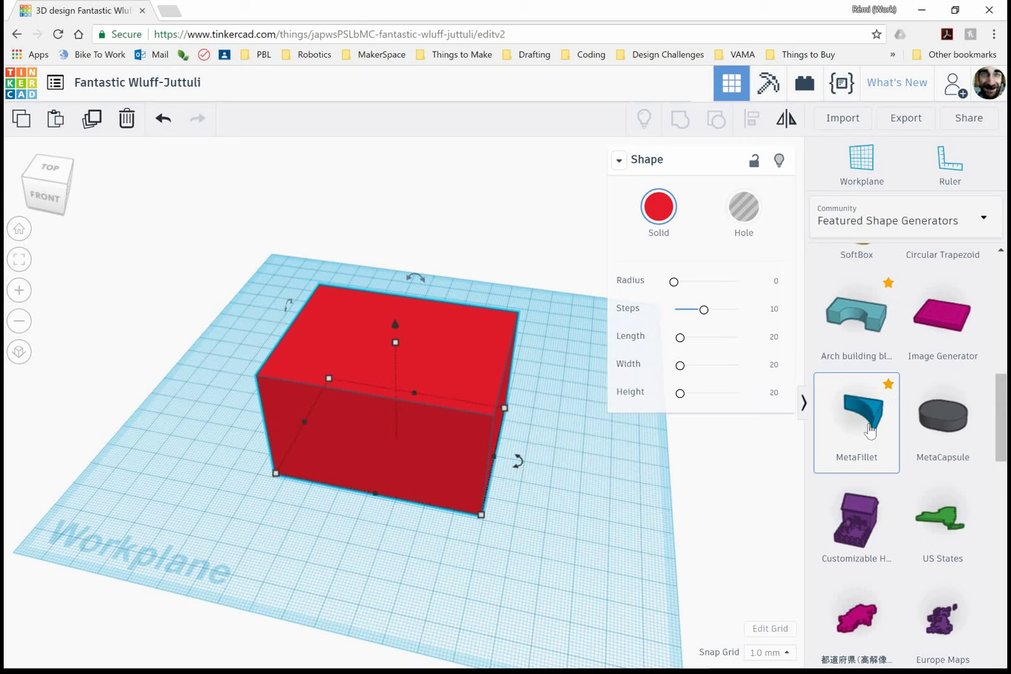
left_click_drag(877, 427, 484, 573)
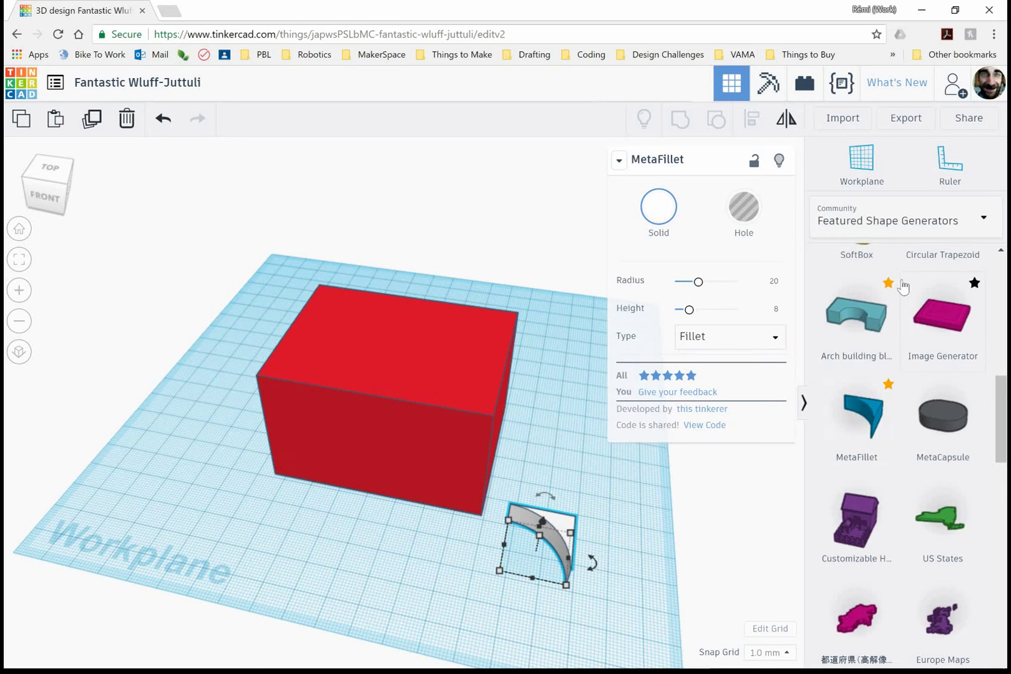
Check that MetaFillet appears in Favorites, then return to the Basic Shapes library.
left_click(899, 214)
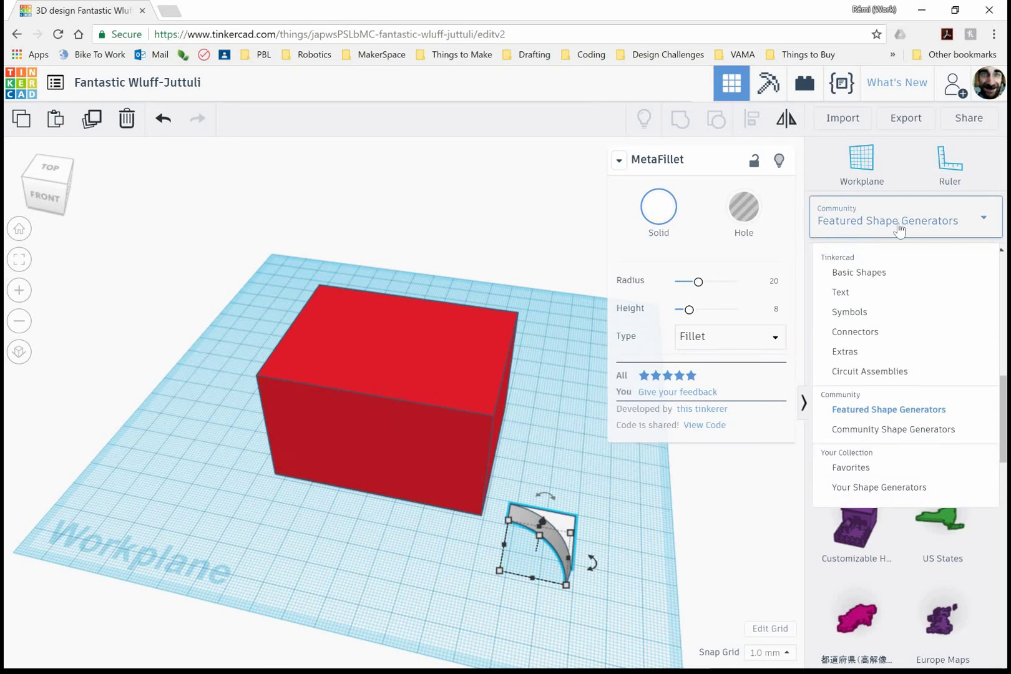
left_click(858, 474)
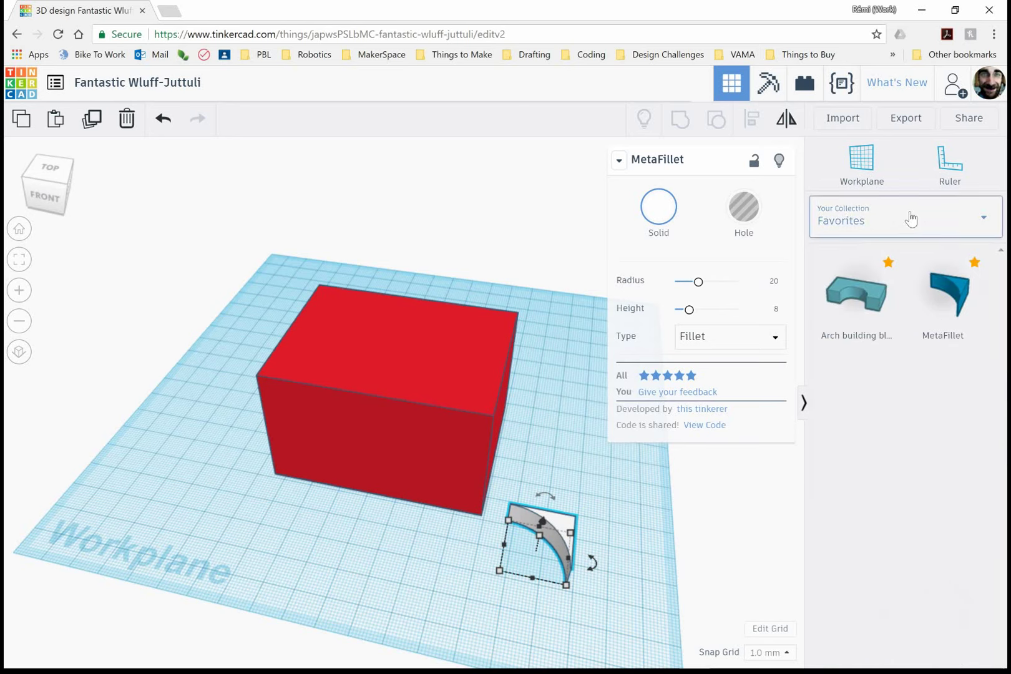
left_click(907, 218)
left_click(864, 266)
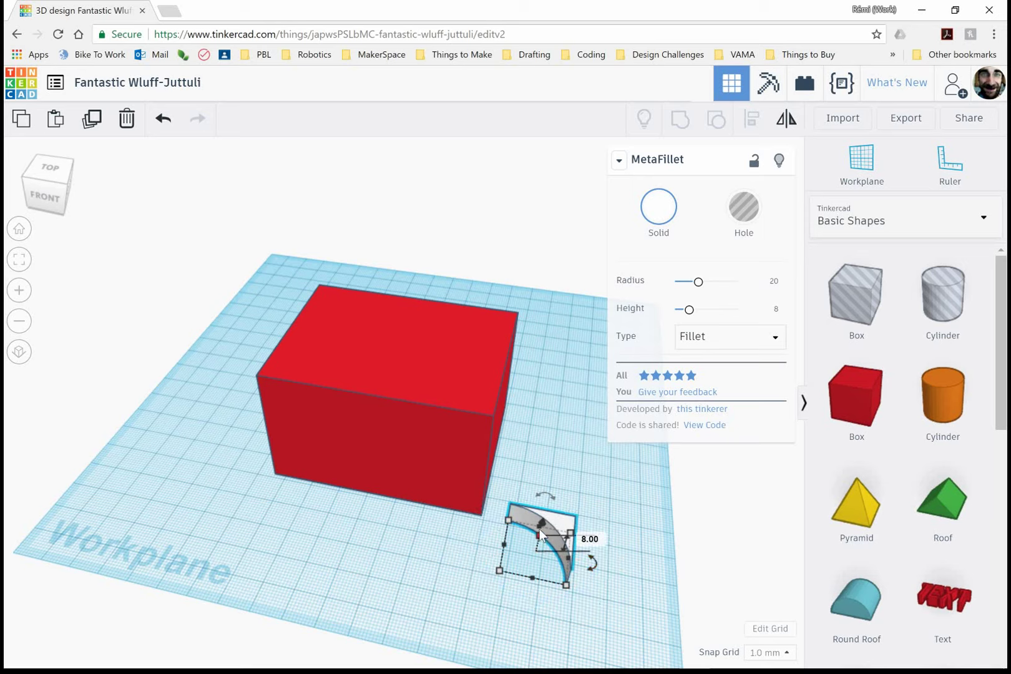
Raise the MetaFillet to 64 mm, move it against the red box, and make it a hole.
left_click_drag(541, 543, 552, 397)
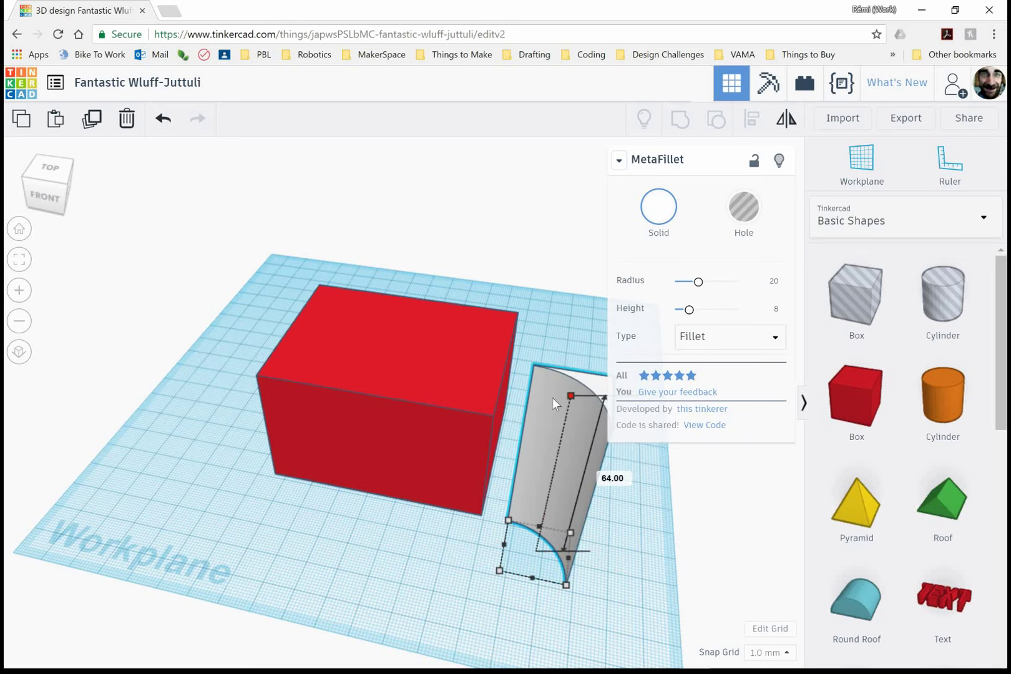
right_click_drag(453, 557, 561, 425)
left_click_drag(534, 452, 520, 353)
left_click(738, 216)
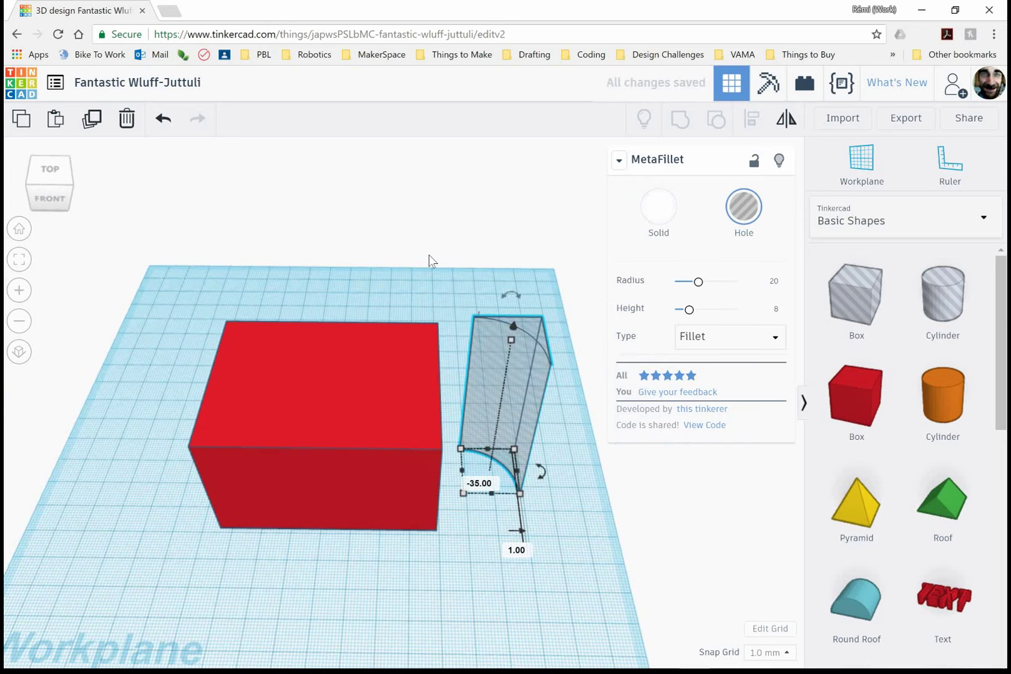
middle_click_drag(449, 295, 388, 329)
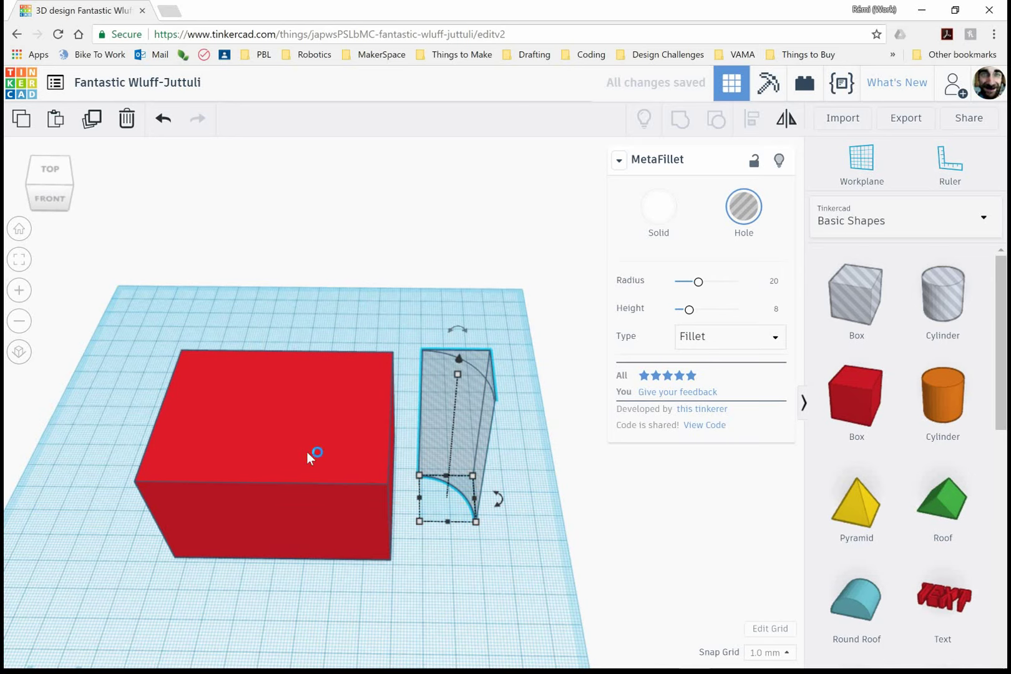
left_click_drag(502, 312, 171, 555)
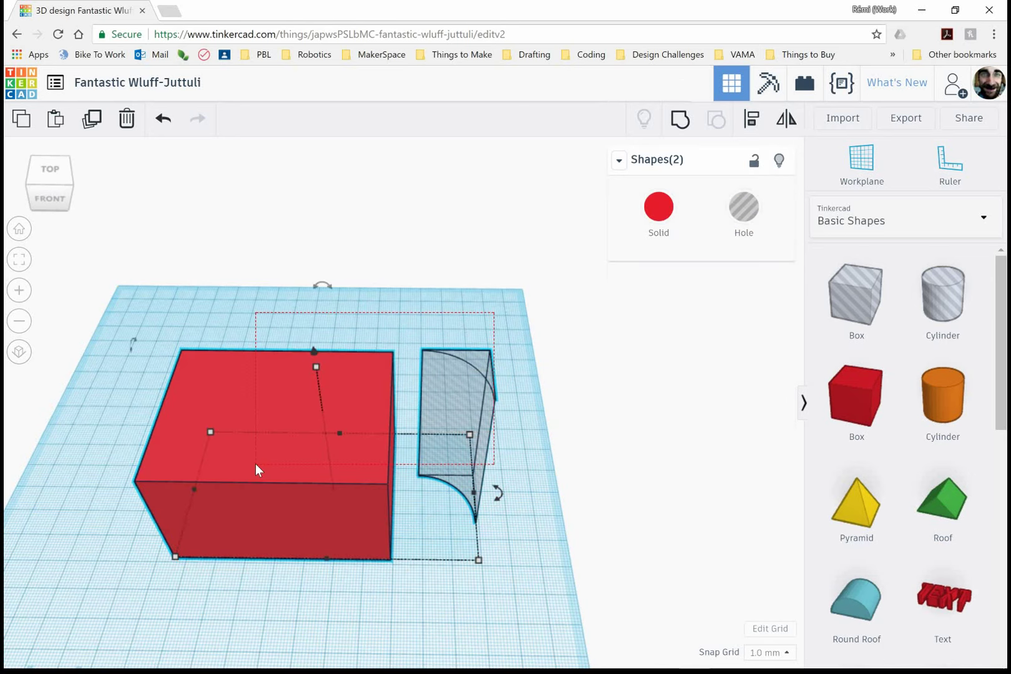
Align the fillet hole flush with the red box's corner along both sides.
left_click(752, 121)
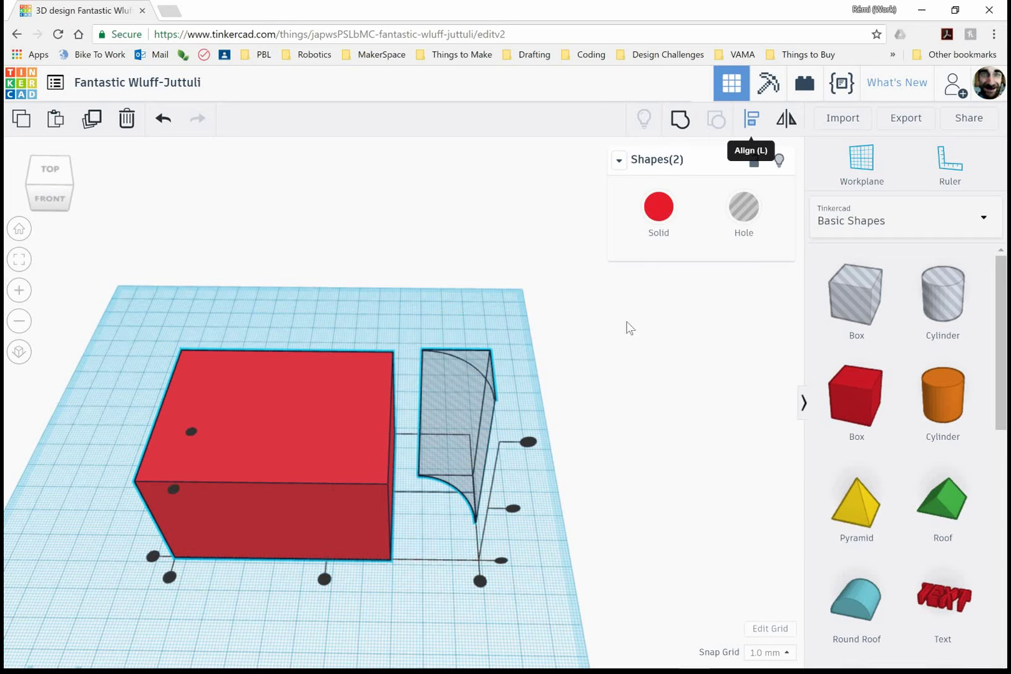
right_click_drag(431, 582, 131, 598)
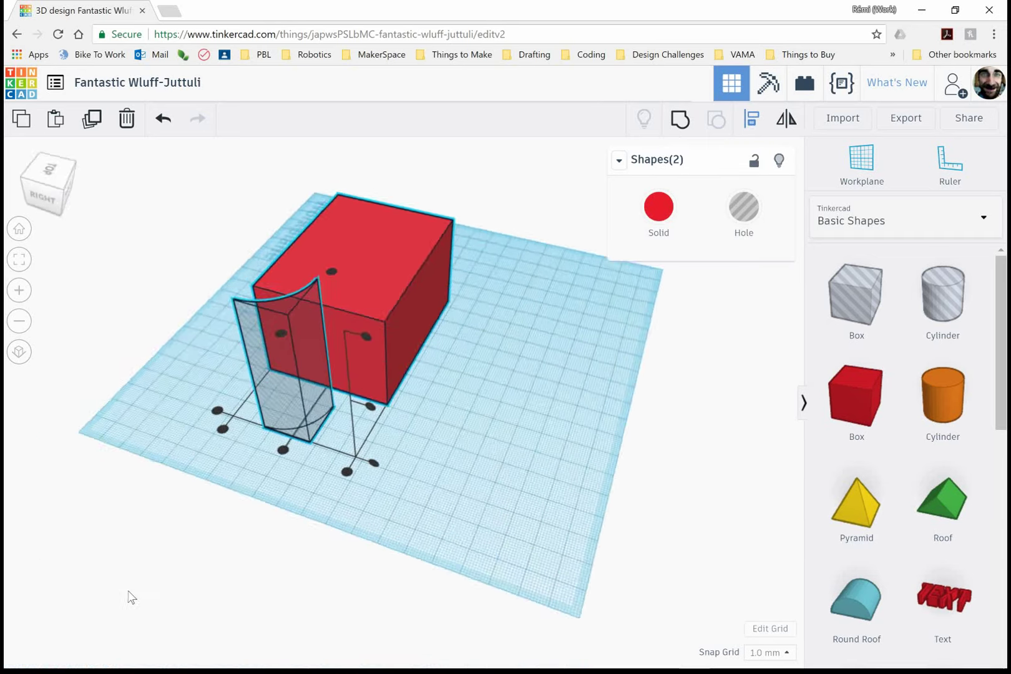
left_click(358, 476)
right_click_drag(404, 487, 329, 444)
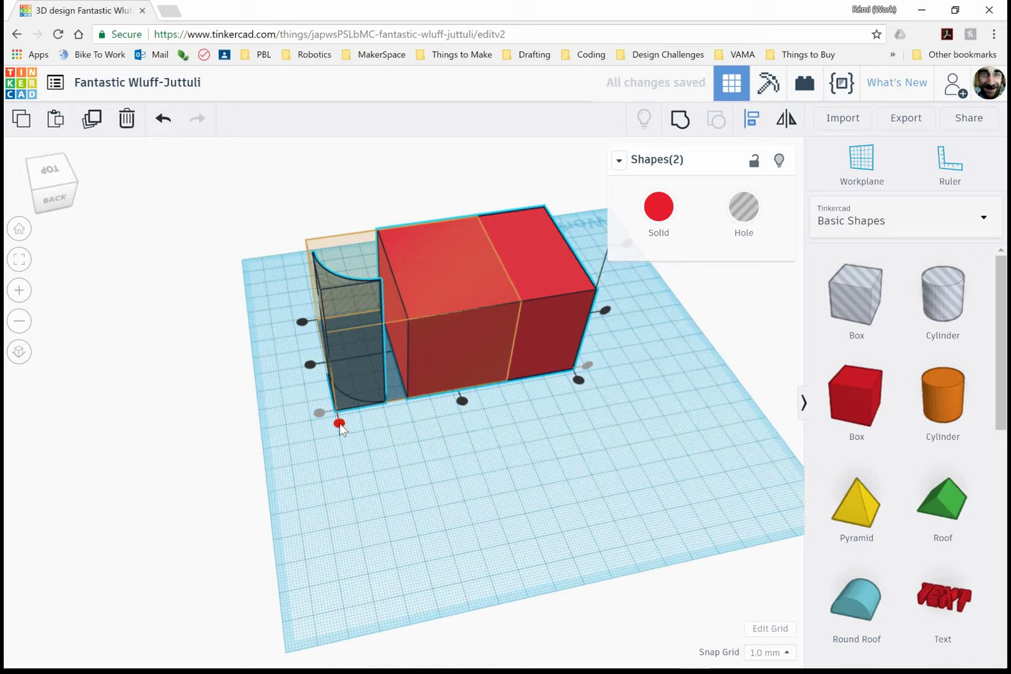
left_click(340, 423)
right_click_drag(434, 503, 440, 597)
Group the red box and fillet hole with Ctrl+G to round that corner.
left_click(501, 588)
left_click_drag(508, 274, 219, 556)
key("ctrl+g")
right_click_drag(220, 556, 569, 432)
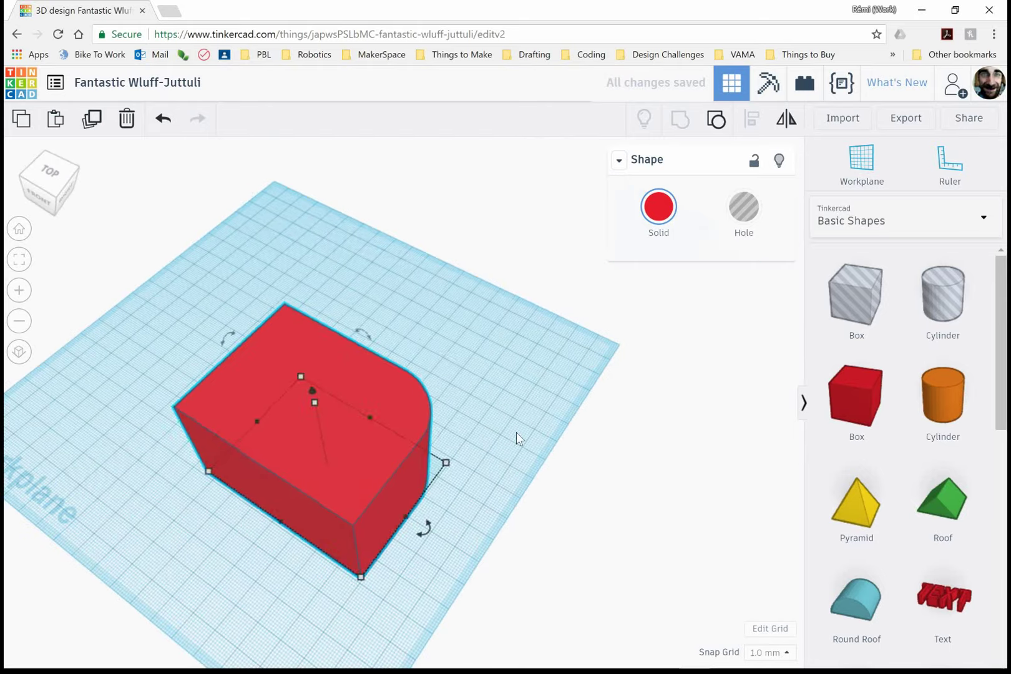
Undo the grouping with Ctrl+Z and view the box from the left.
key("ctrl+z")
right_click_drag(283, 503, 481, 273)
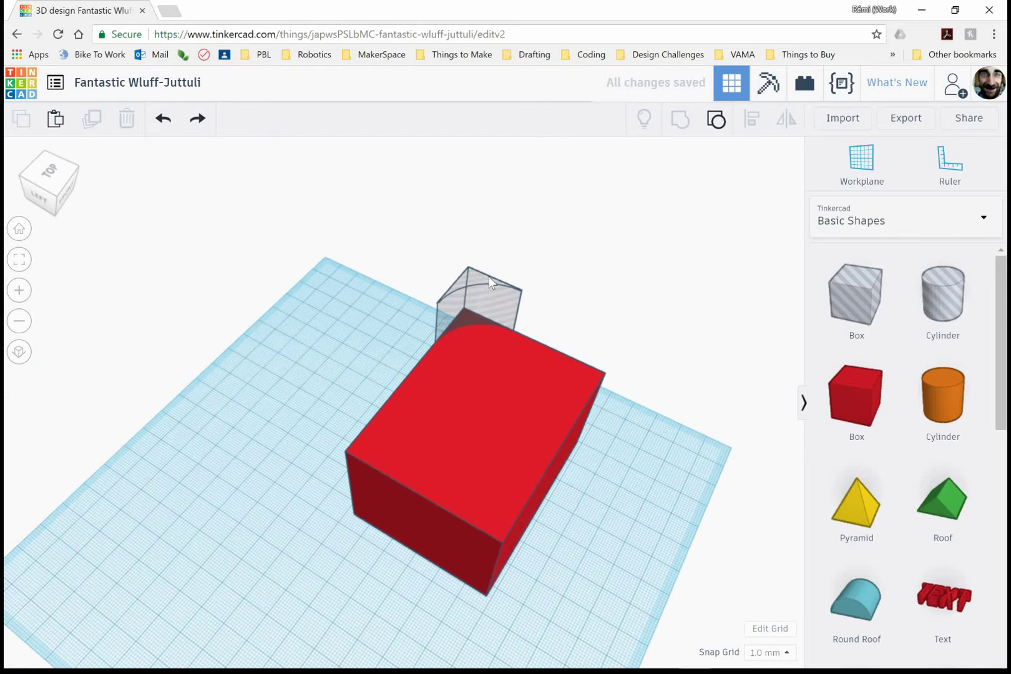
Move the fillet hole onto the red box's corner and duplicate it.
left_click(484, 282)
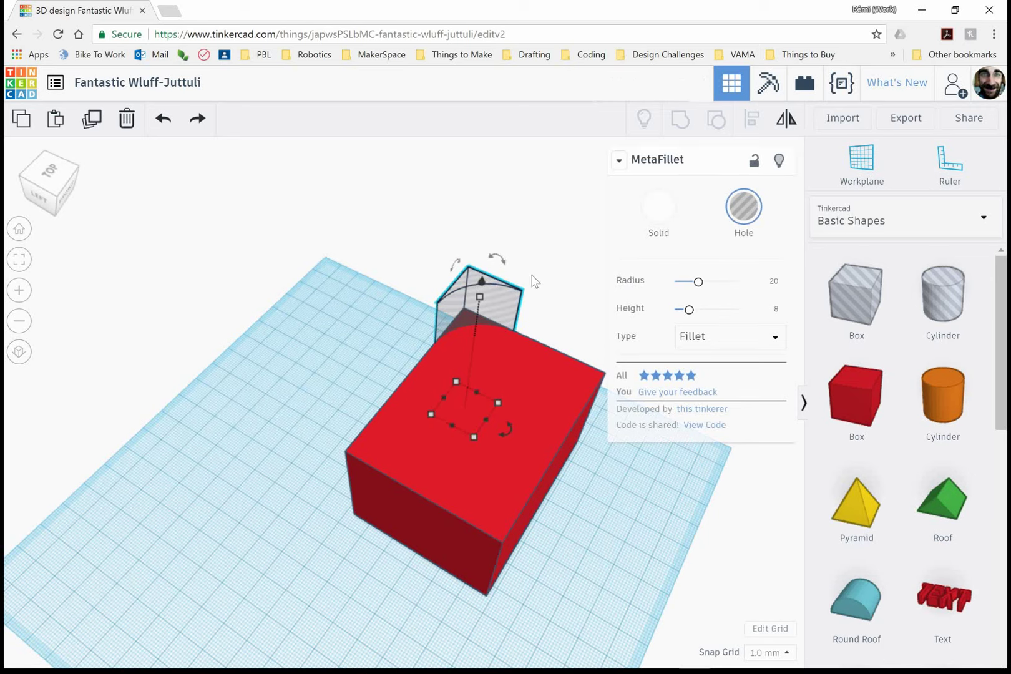
left_click_drag(526, 280, 538, 336)
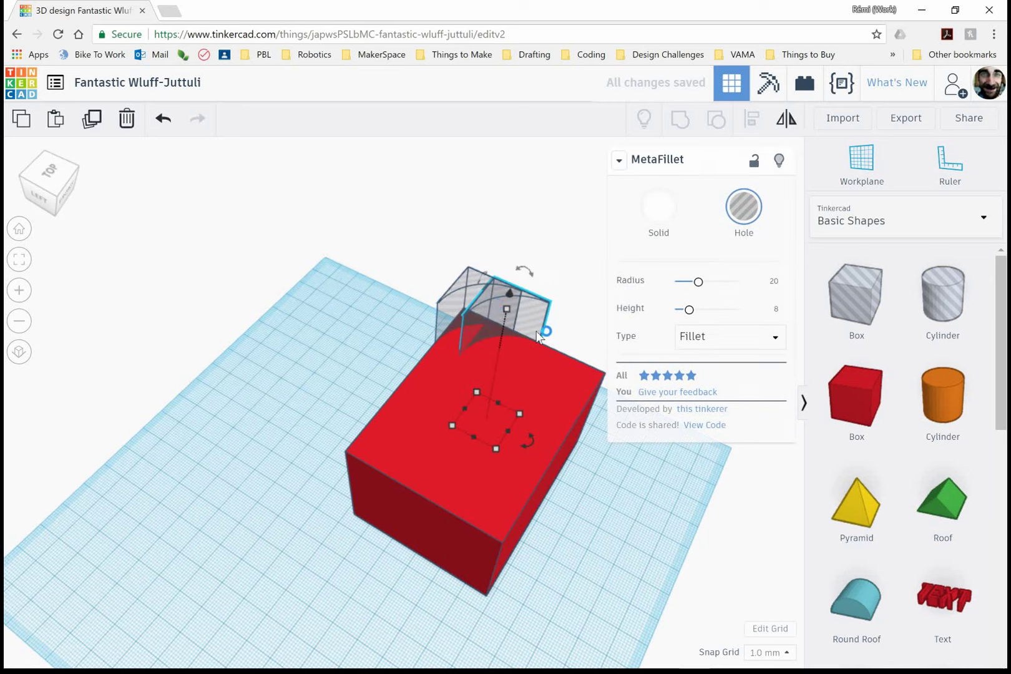
left_click(475, 306)
right_click_drag(475, 305, 484, 236)
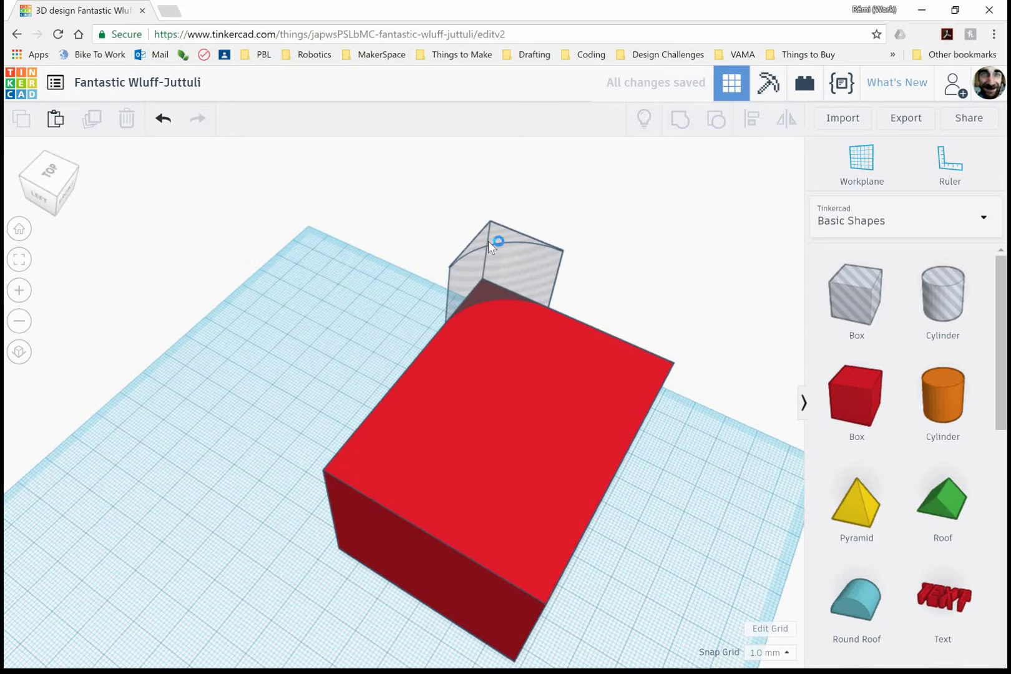
left_click(488, 241)
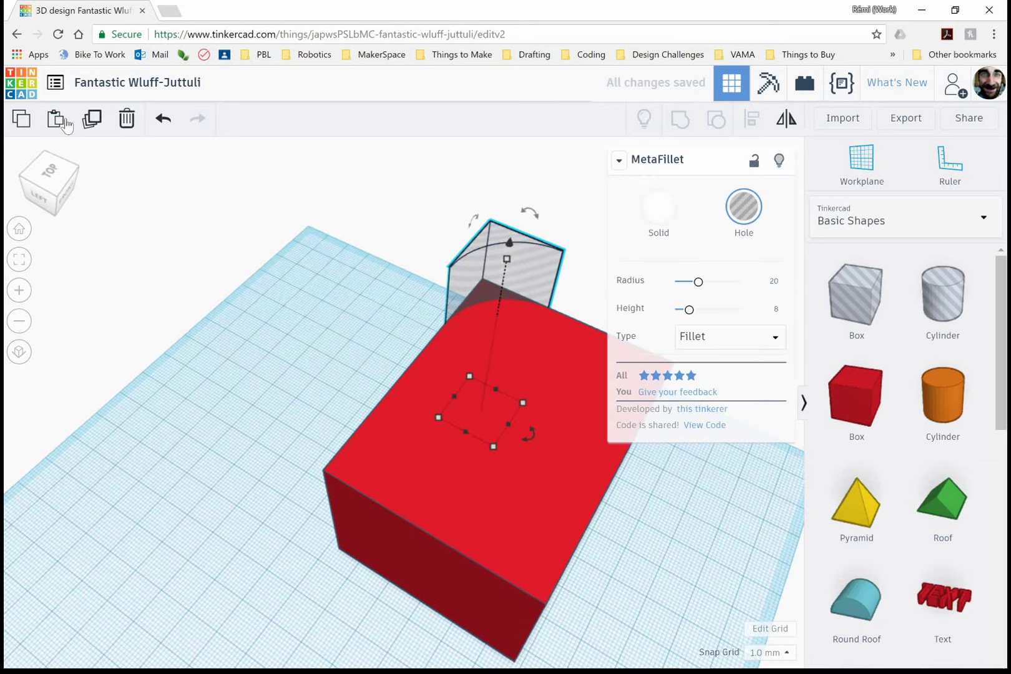
left_click(92, 120)
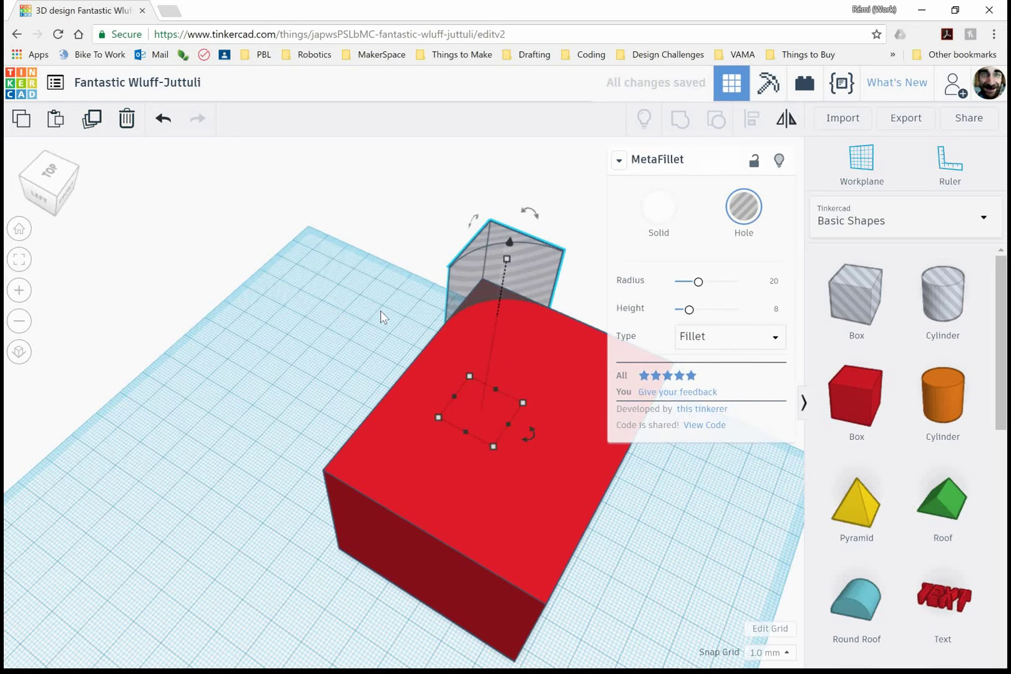
middle_click_drag(383, 317, 363, 211)
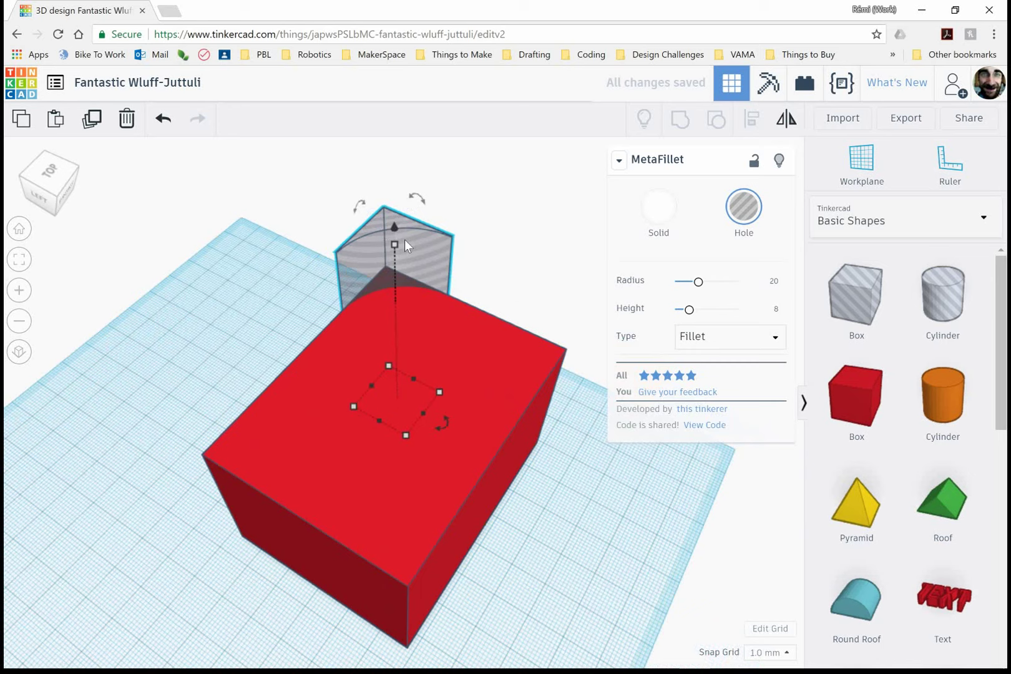
Try mirroring the box and fillet hole together, then undo it.
left_click(506, 430, "shift")
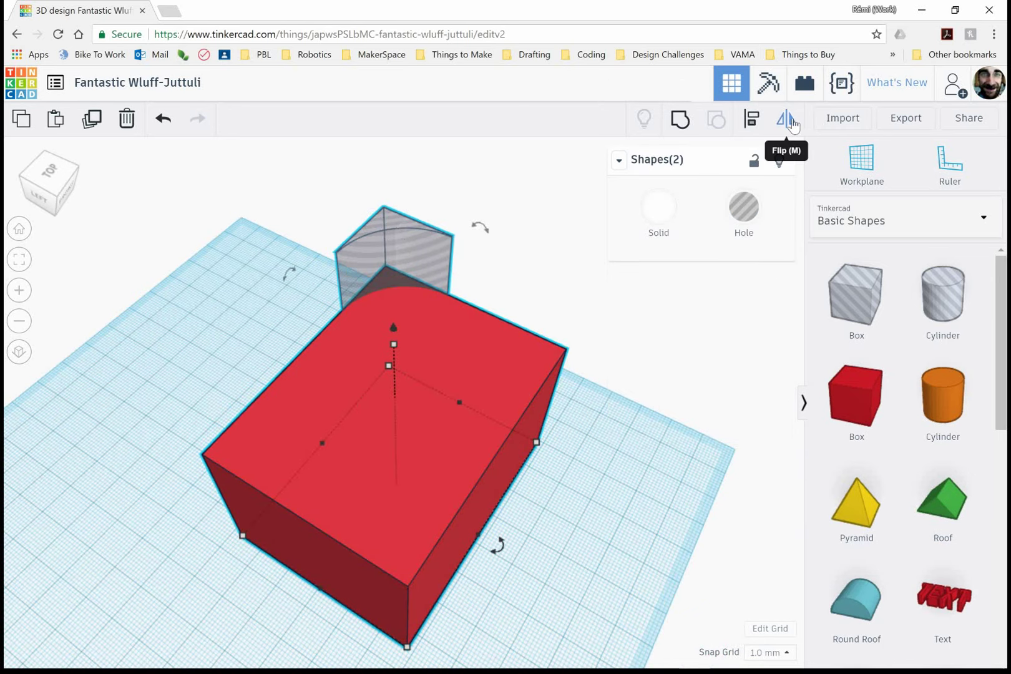
left_click(788, 120)
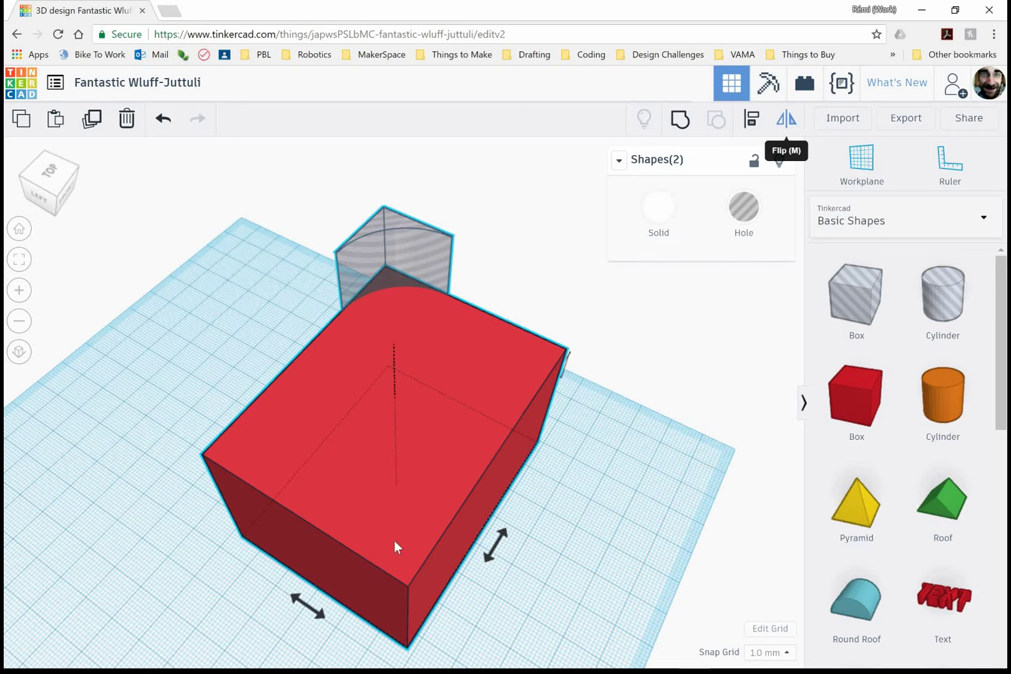
left_click(309, 607)
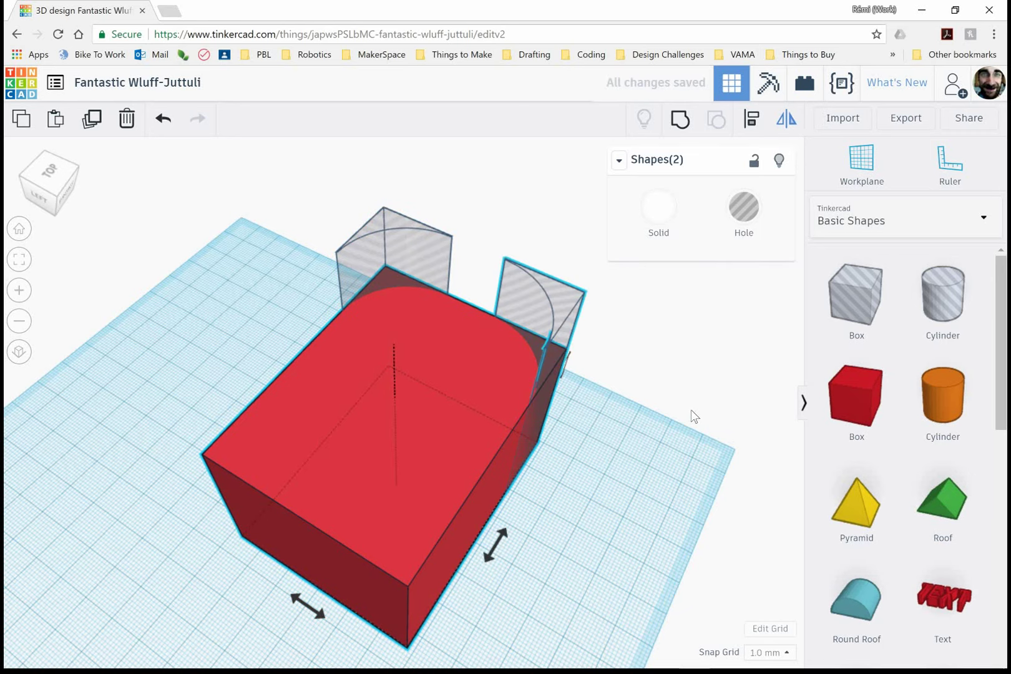
left_click(674, 427)
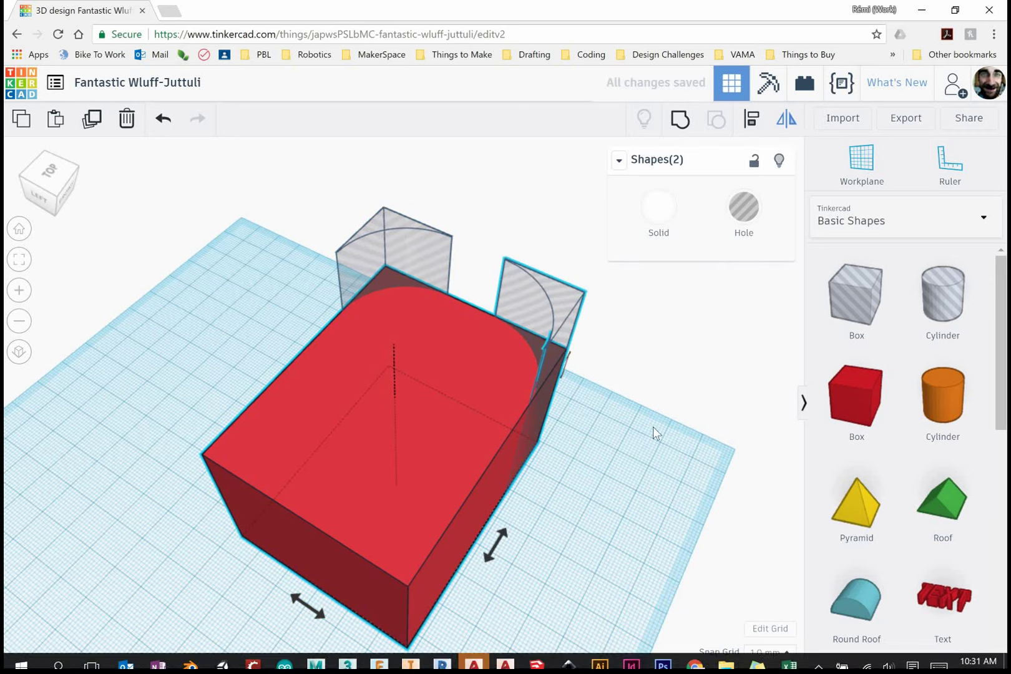
key("ctrl+z")
Flip the fillet hole's curve and mirror it across the box to the other back corner.
left_click(551, 400)
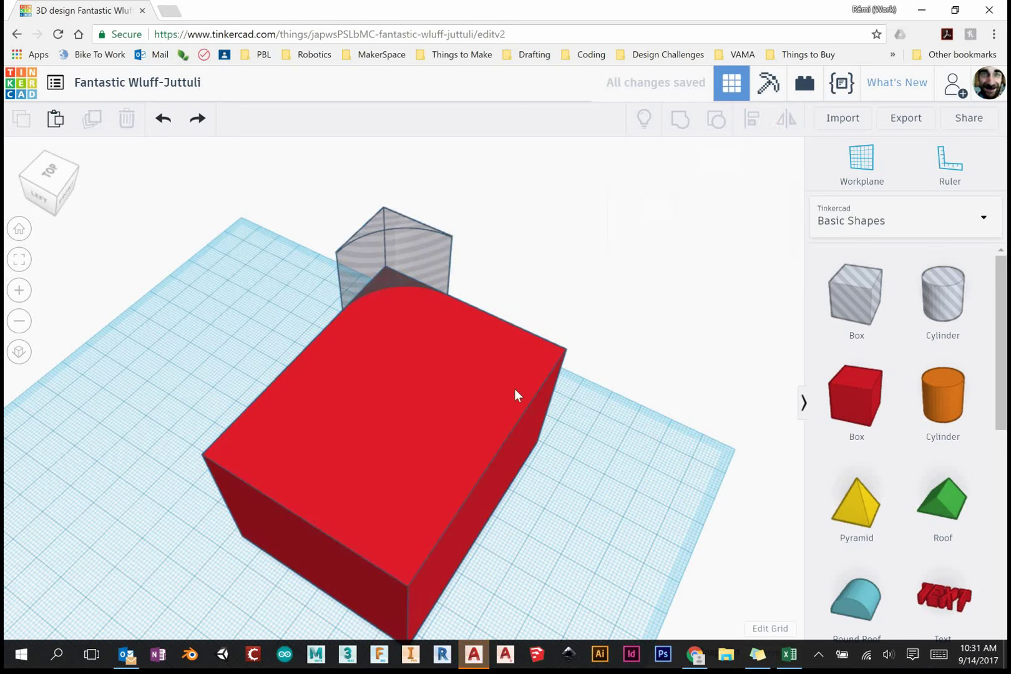
left_click(417, 224)
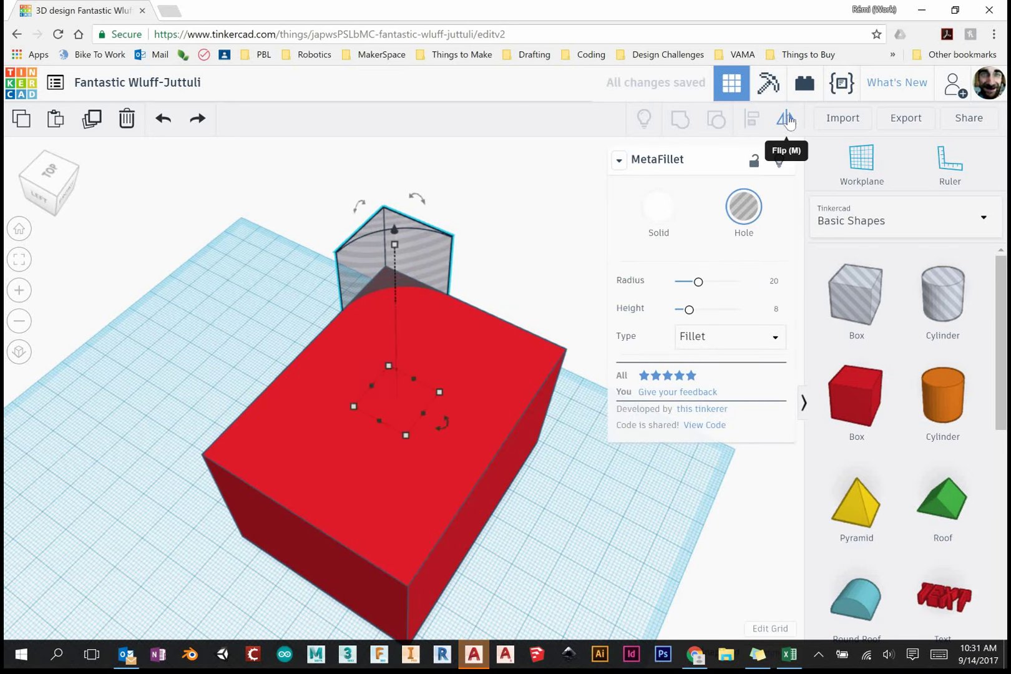
left_click(787, 120)
left_click(370, 436)
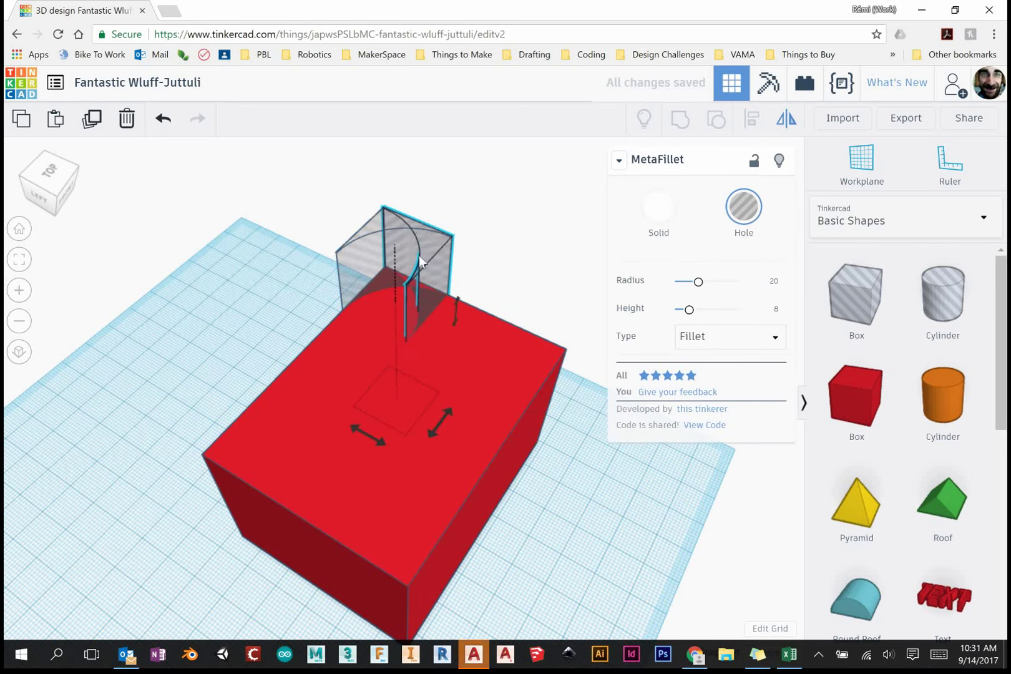
left_click(424, 360)
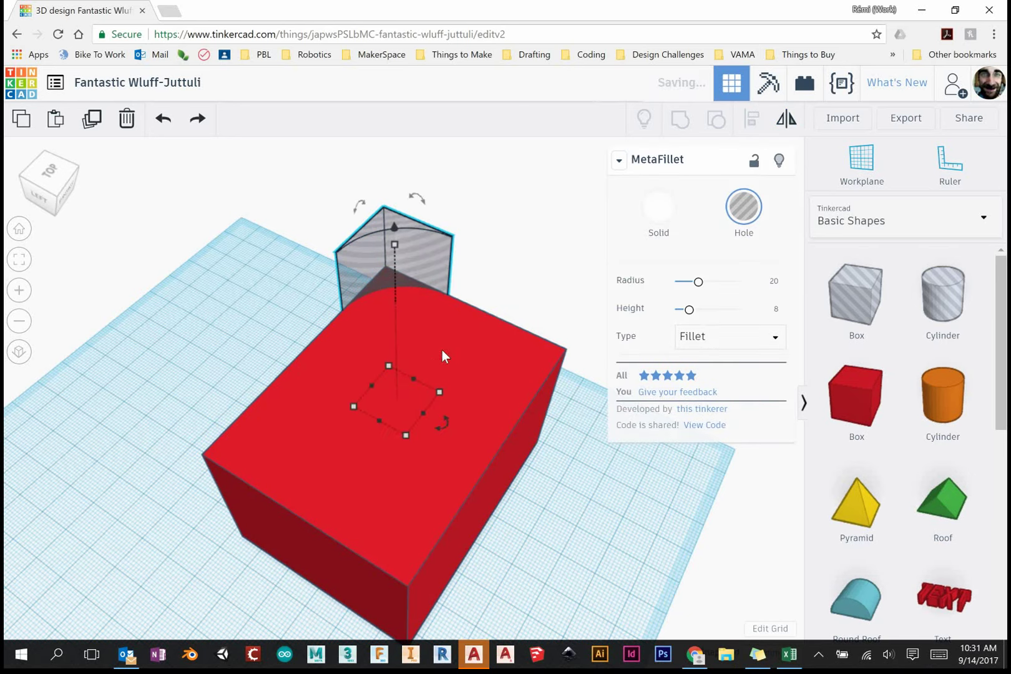
left_click(524, 403, "shift")
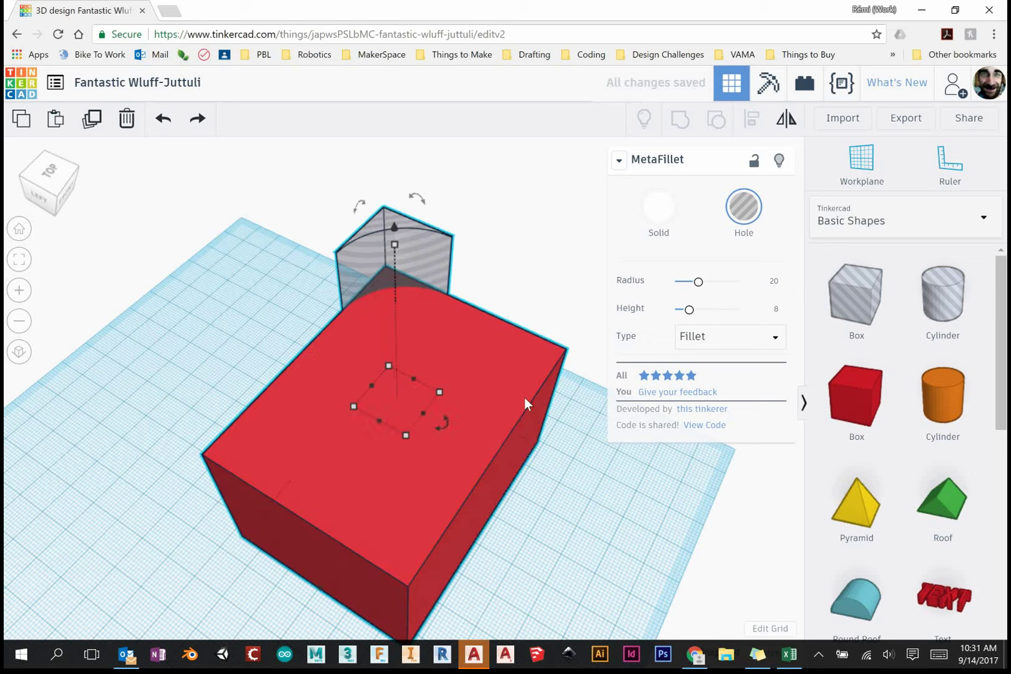
left_click(786, 120)
left_click(308, 605)
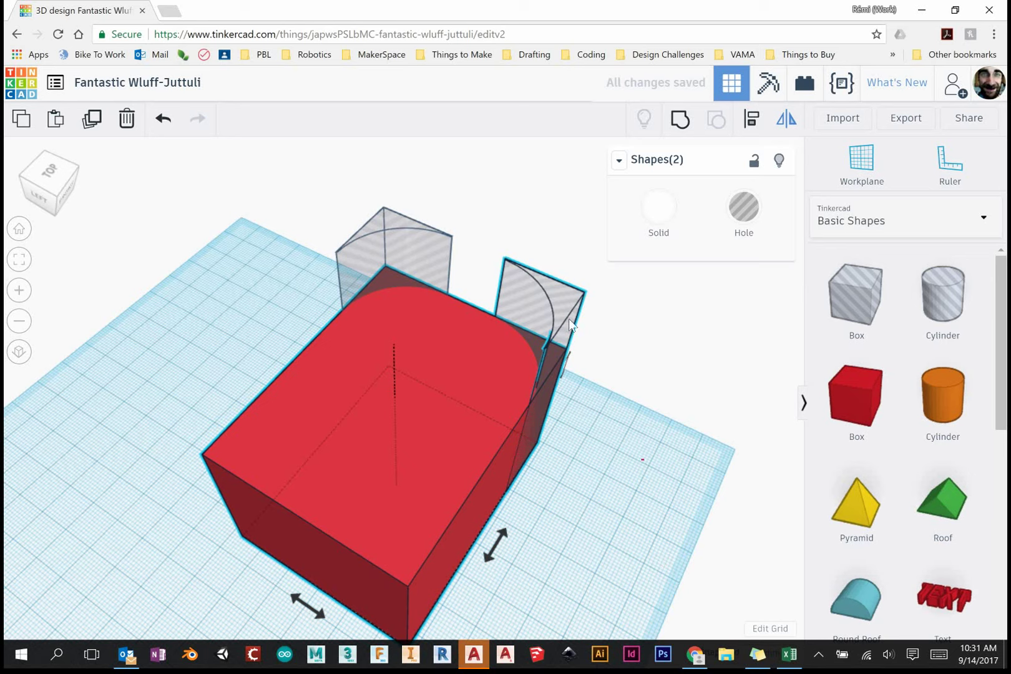
key("Escape")
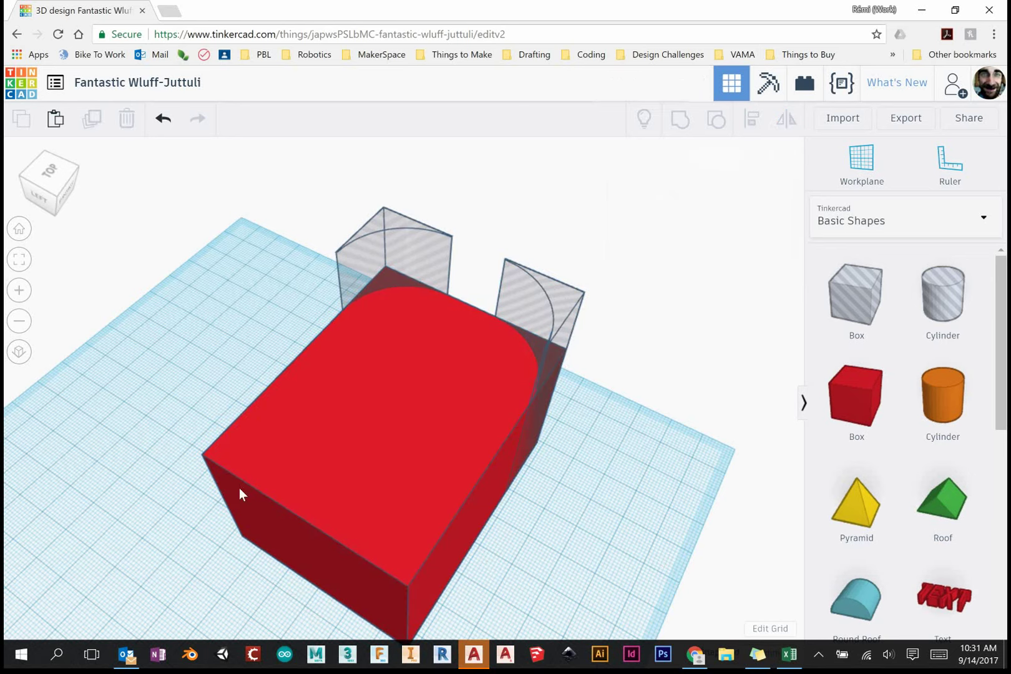
Duplicate both fillet holes and mirror the copies across the box to the front corners.
left_click(408, 221)
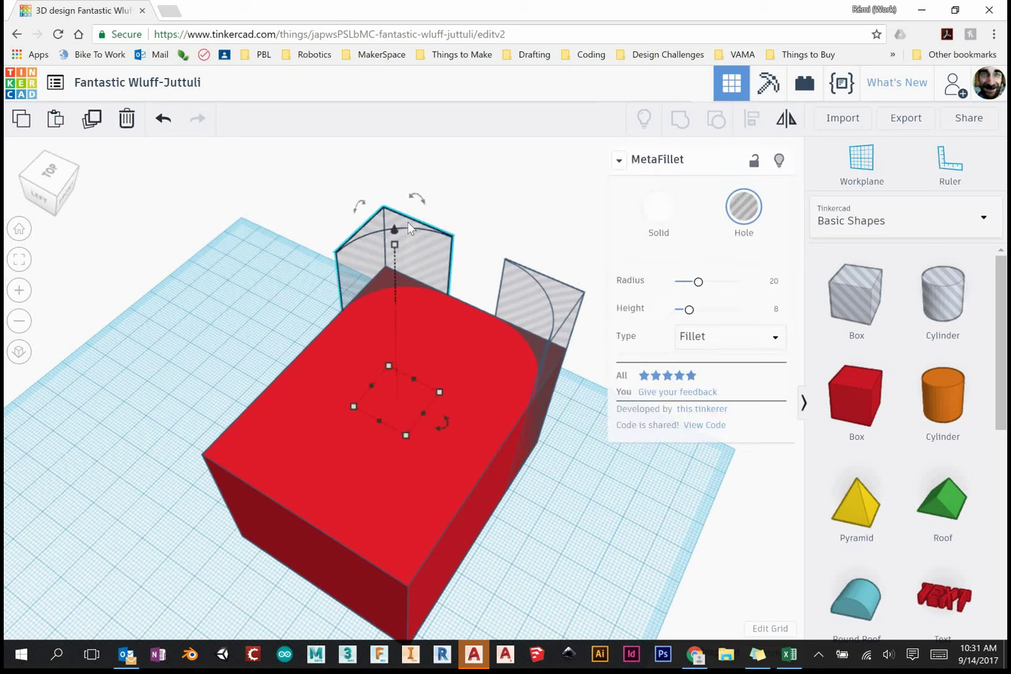
left_click(547, 285, "shift")
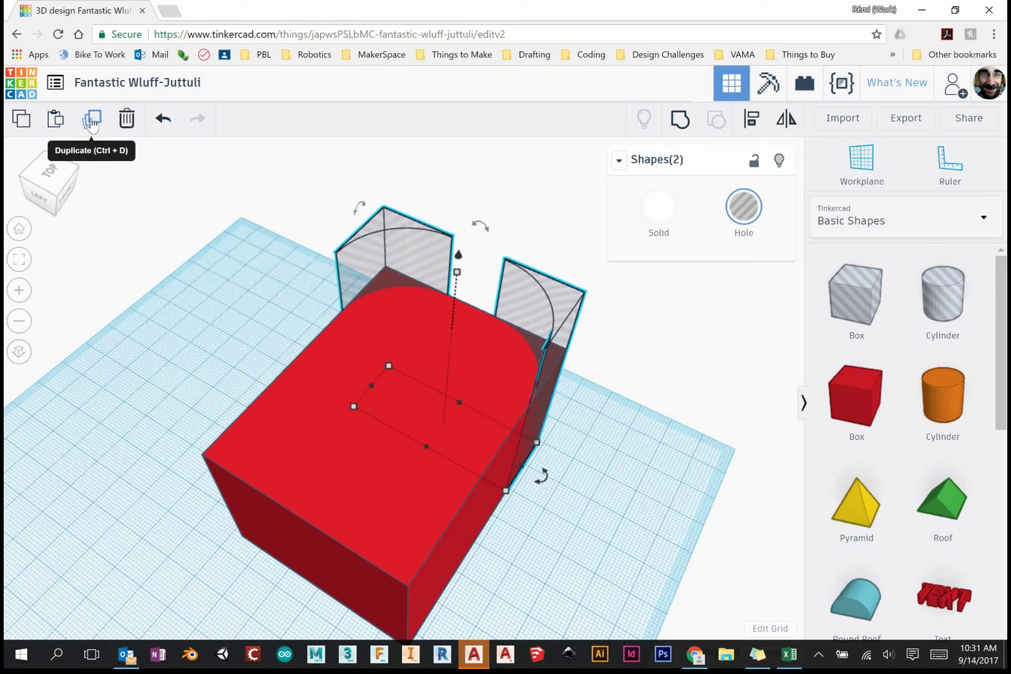
left_click(92, 121)
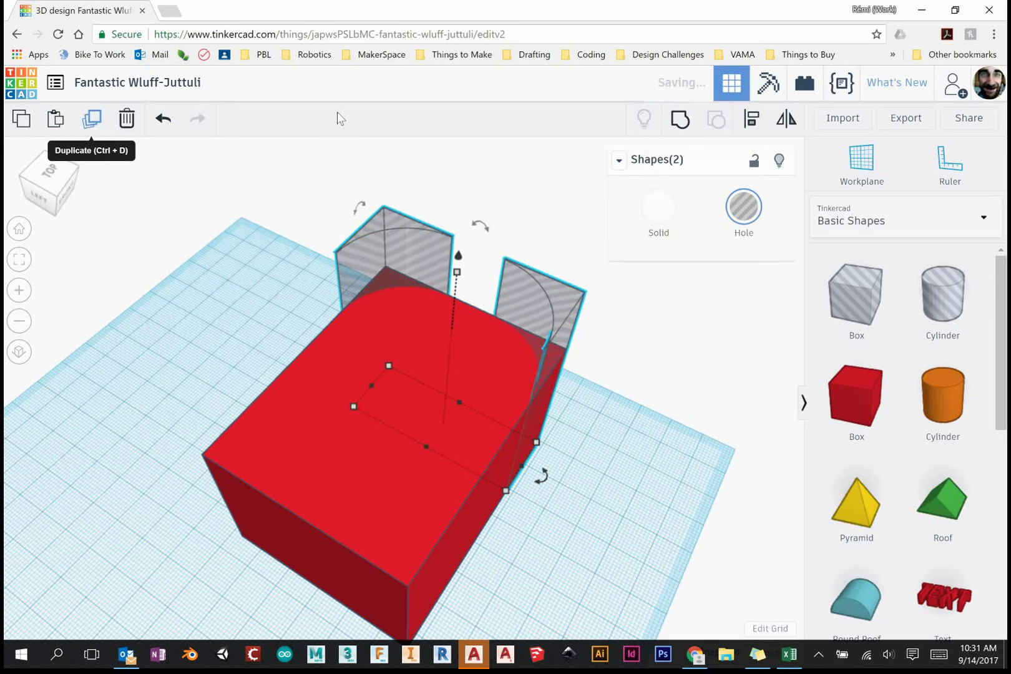
left_click(218, 456, "shift")
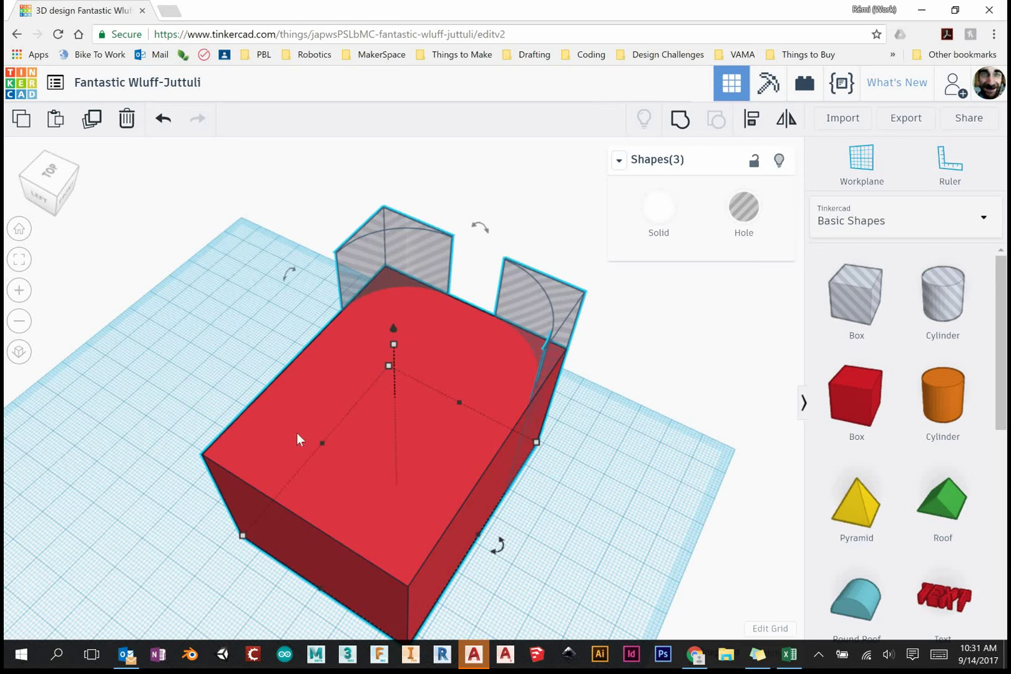
left_click(786, 120)
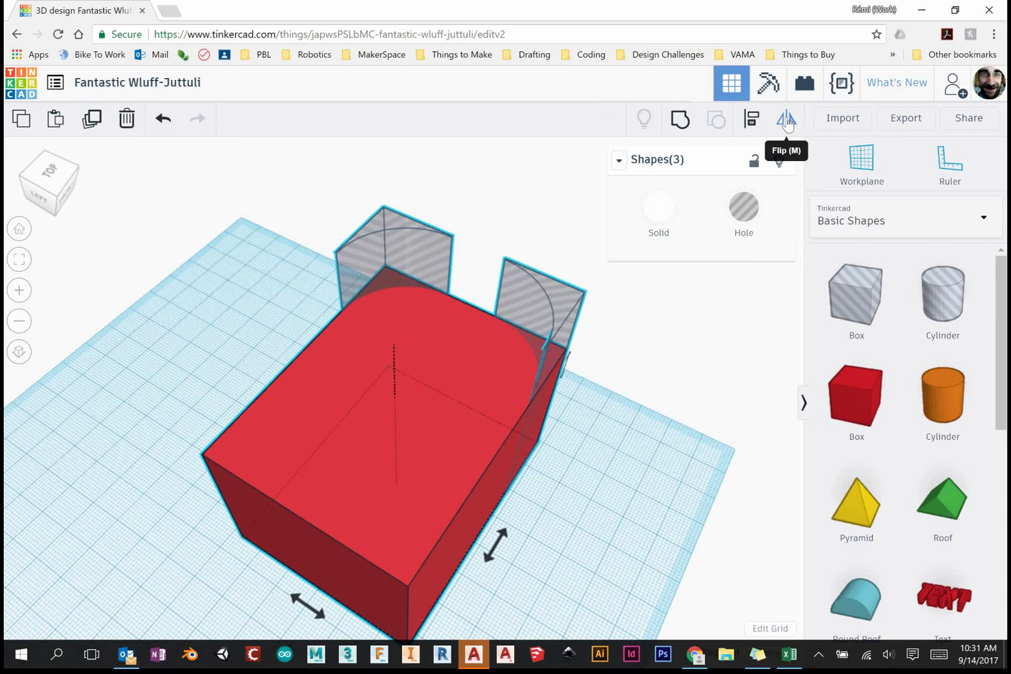
right_click_drag(564, 502, 507, 530)
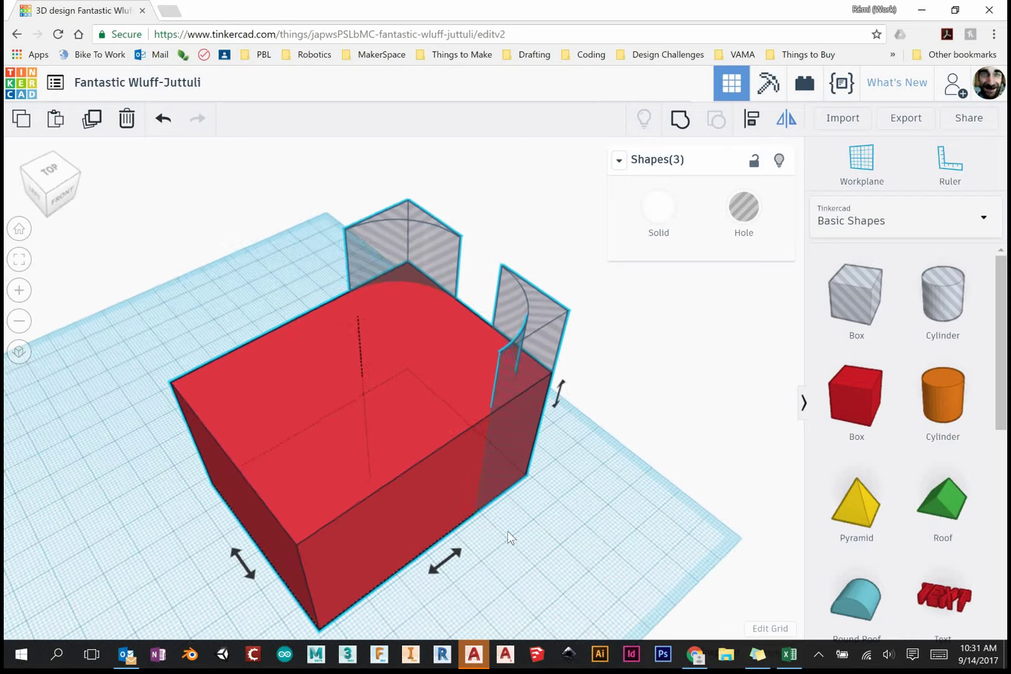
left_click(442, 565)
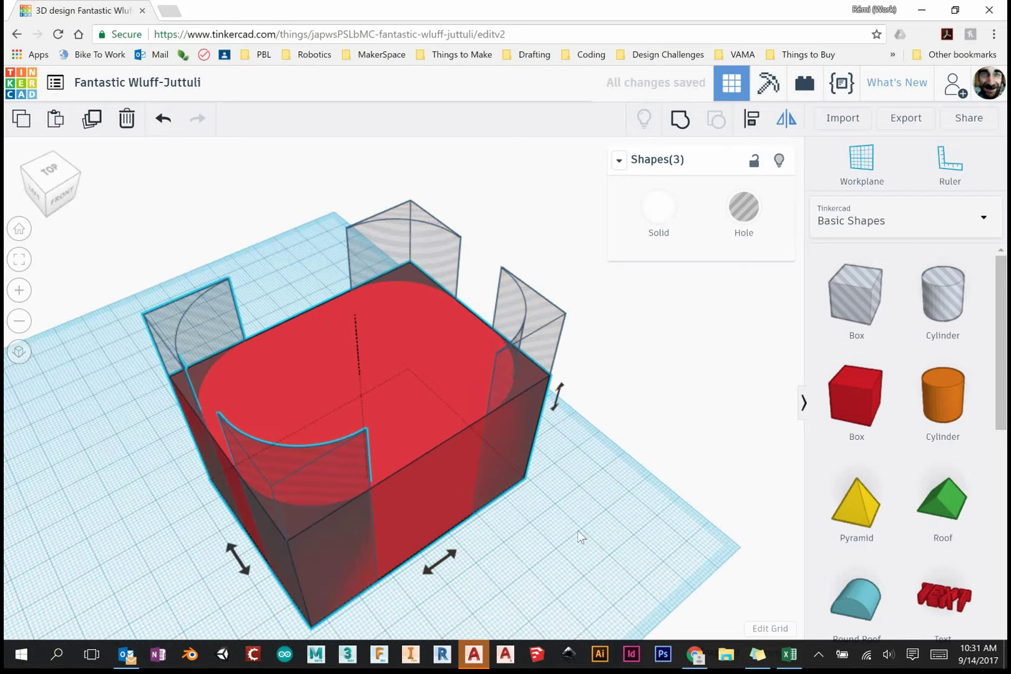
middle_click_drag(580, 535, 544, 503)
right_click_drag(545, 503, 574, 395)
Group the red box with all four fillet holes and orbit to inspect the rounded corners.
left_click_drag(573, 181, 94, 587)
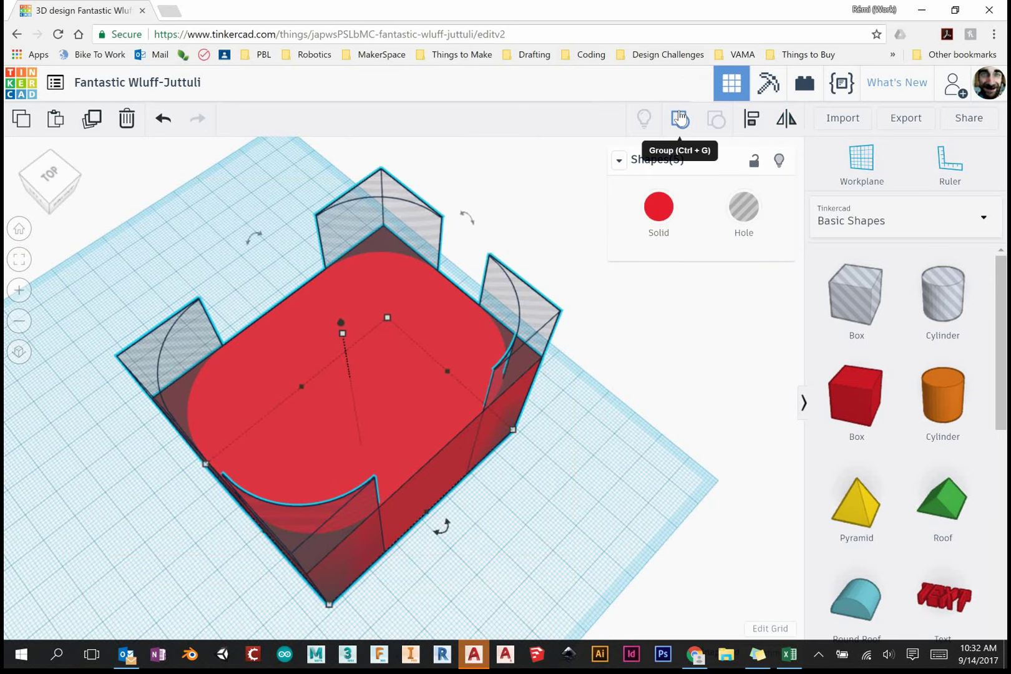
left_click(680, 117)
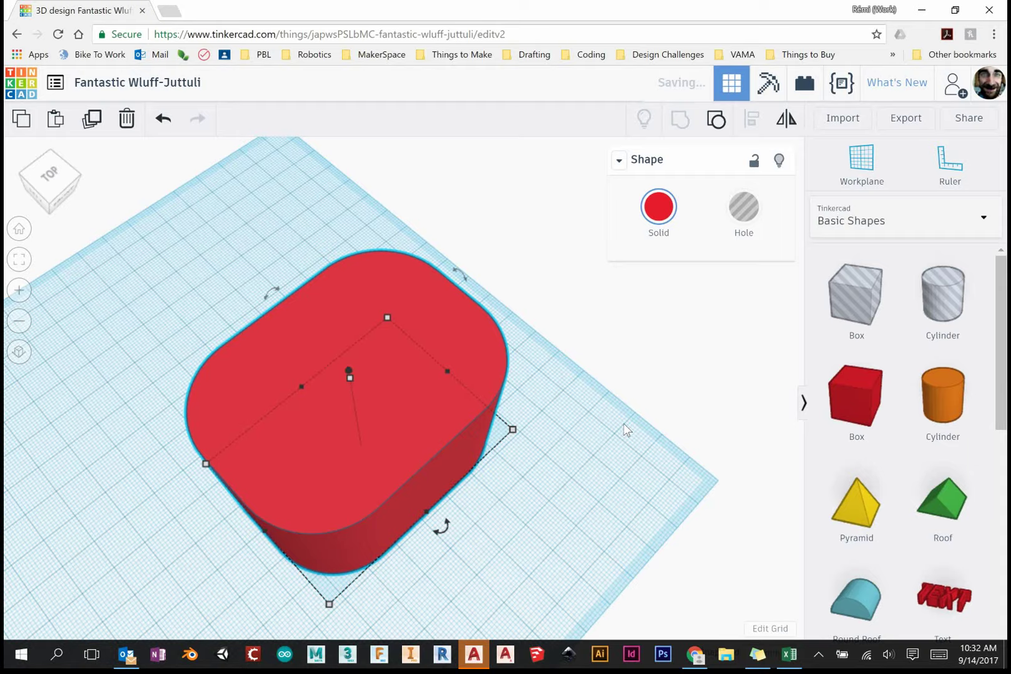
left_click(624, 429)
right_click_drag(573, 581, 397, 407)
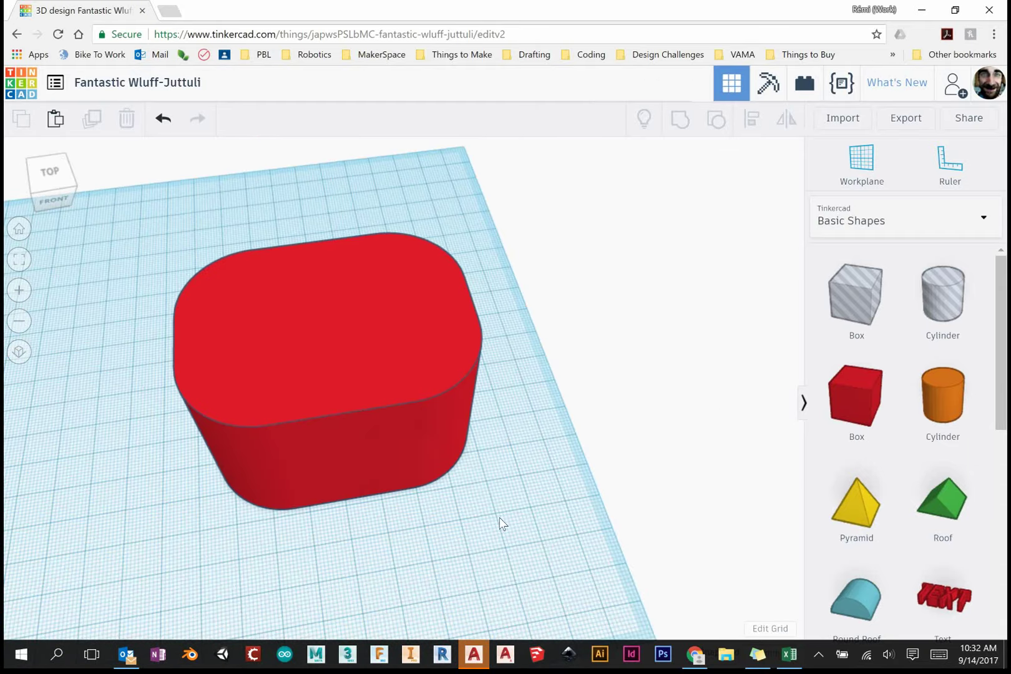
right_click_drag(501, 523, 581, 506)
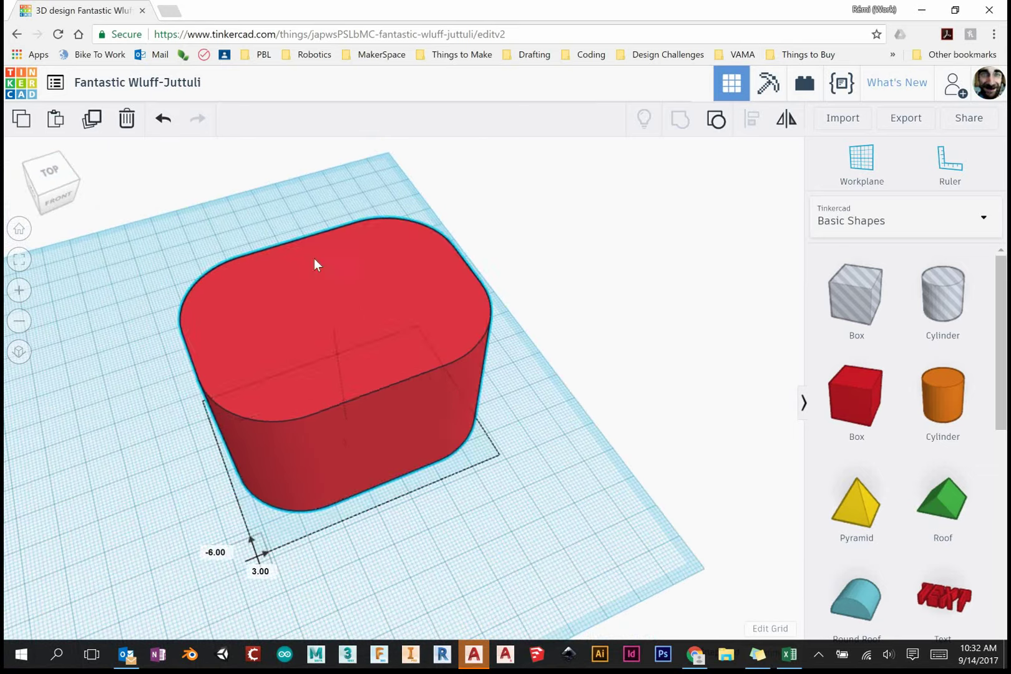
Add a new red box and a MetaFillet from Favorites to the workplane.
key("ctrl+z")
left_click_drag(852, 406, 175, 549)
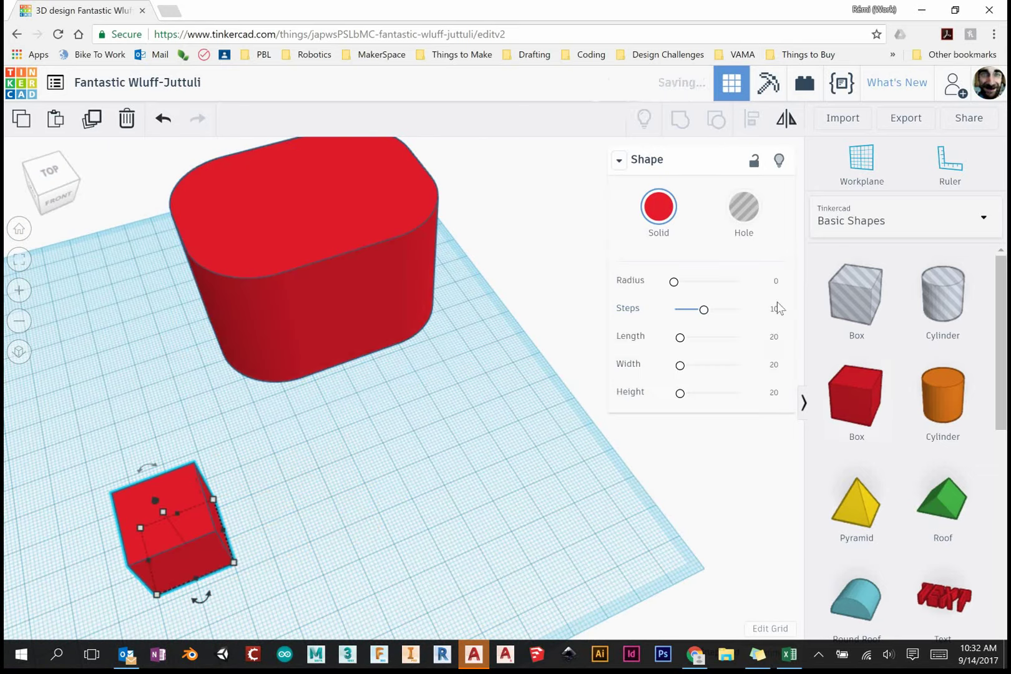
left_click(918, 229)
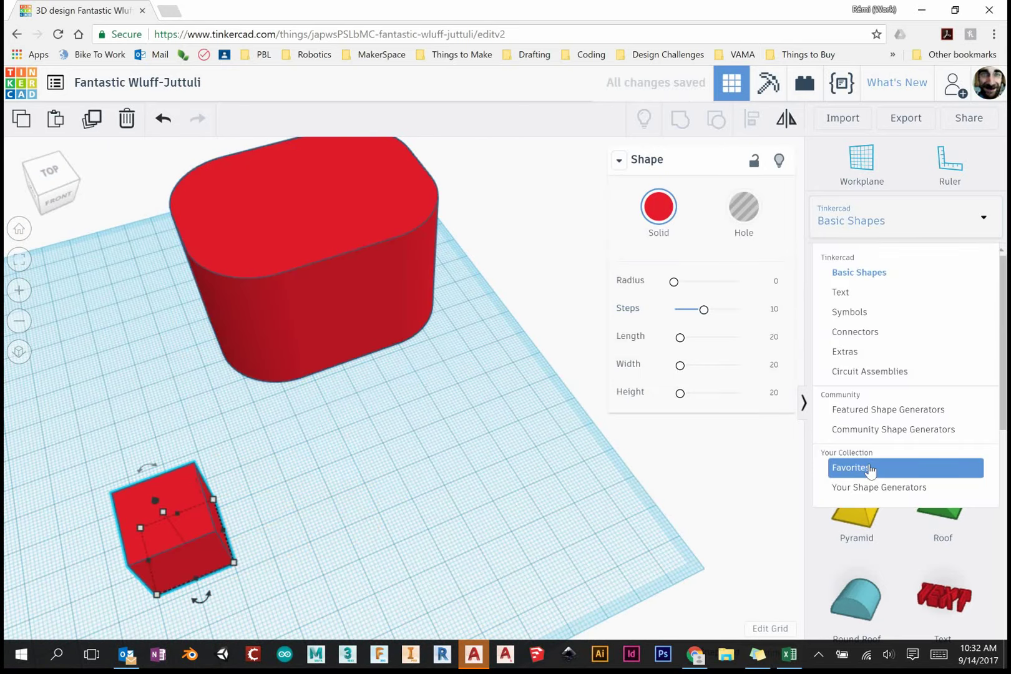
left_click(870, 469)
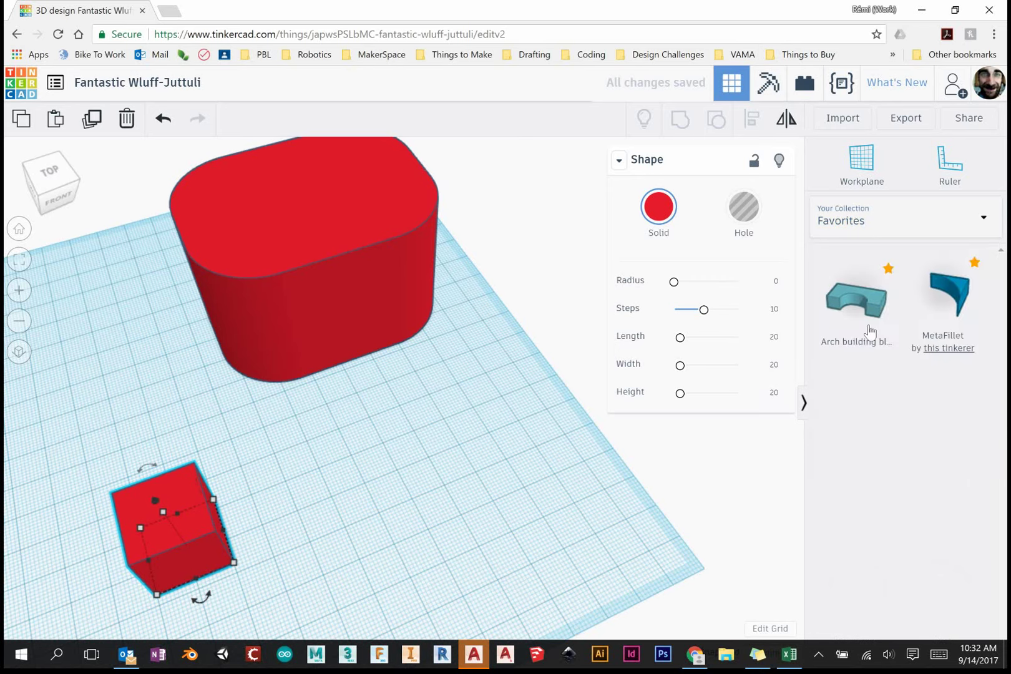
left_click_drag(948, 294, 347, 515)
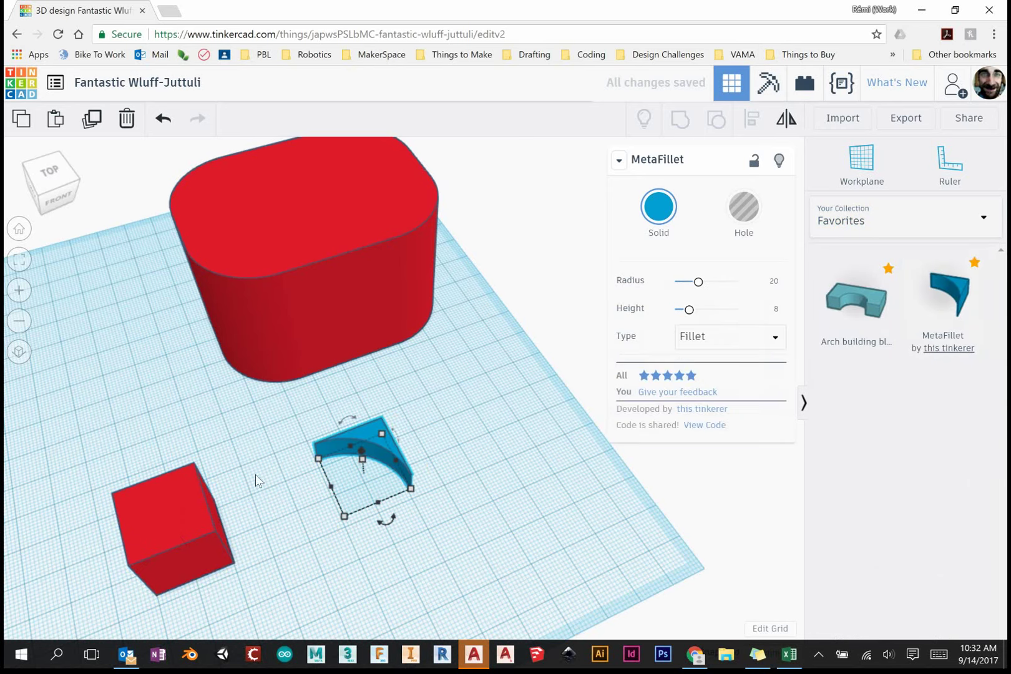
Resize the MetaFillet to a 5 × 5 footprint and 18 tall, then make it a hole.
right_click_drag(266, 506, 152, 423)
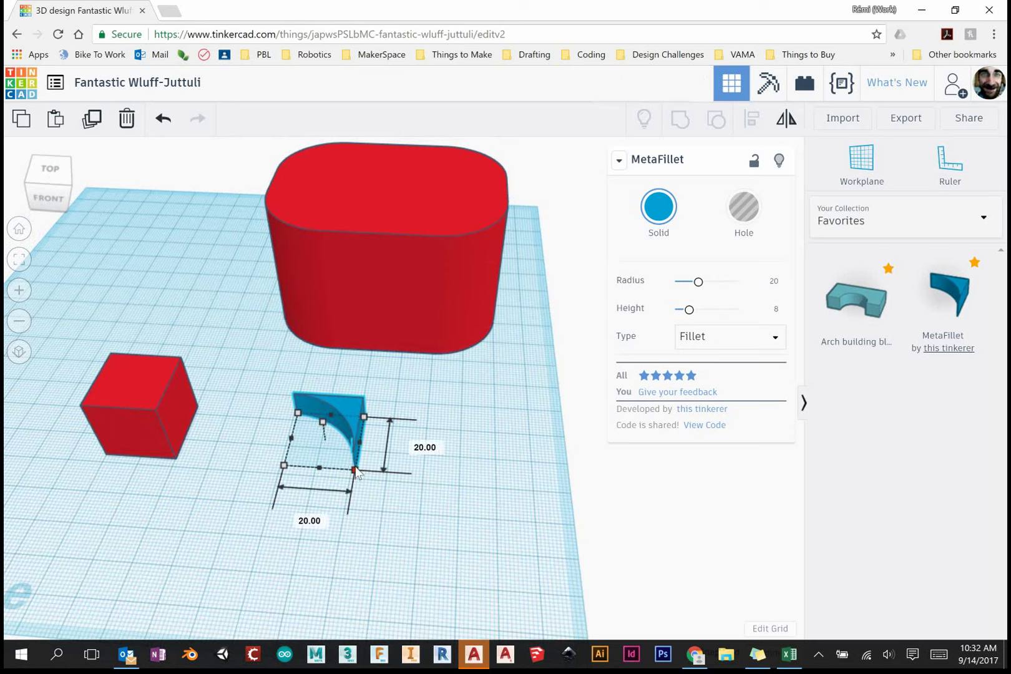
left_click_drag(356, 472, 299, 431)
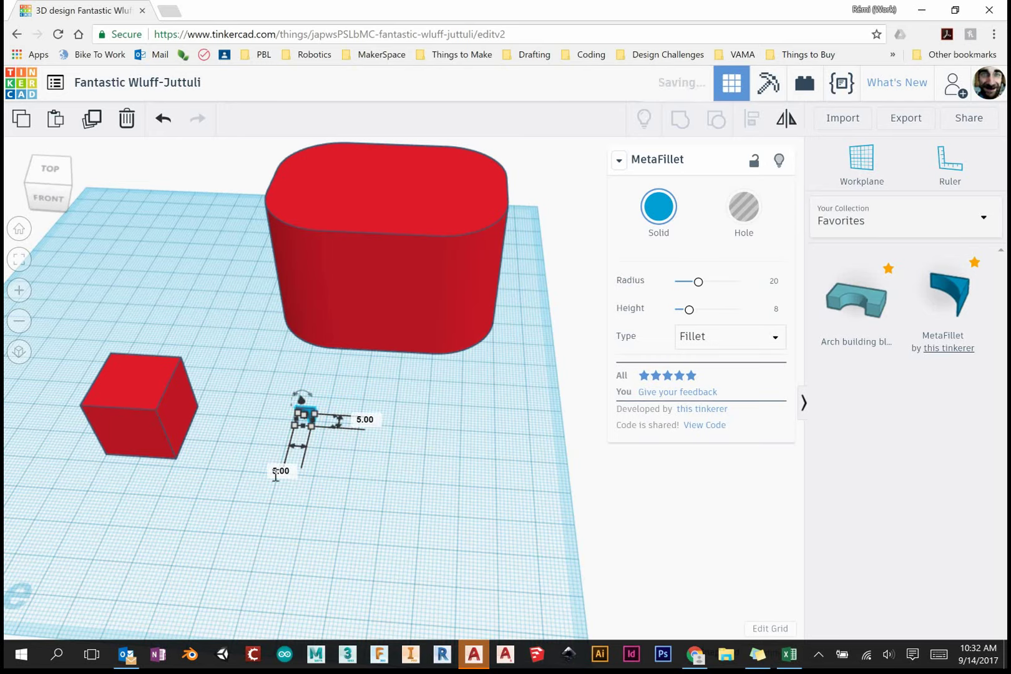
scroll(240, 427, "up", 5)
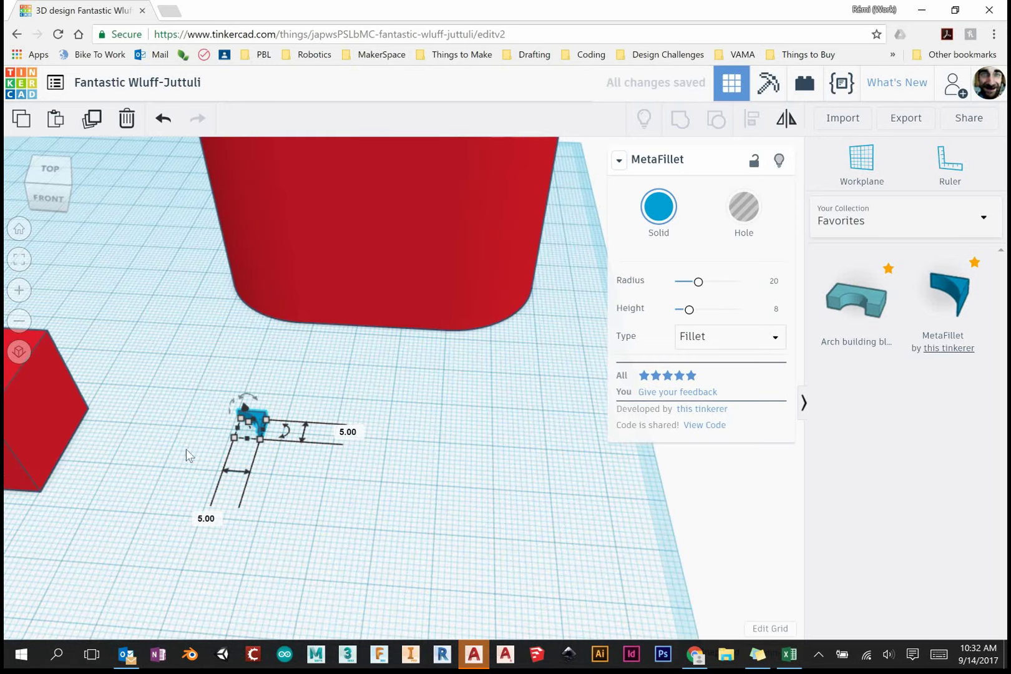
left_click(185, 449)
left_click(250, 423)
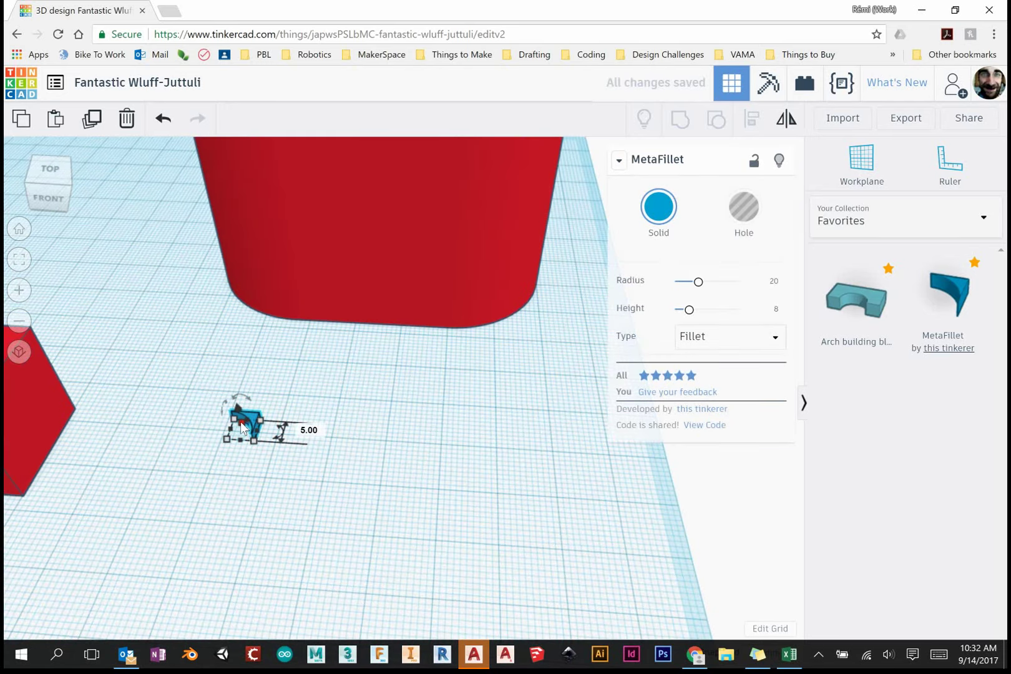
left_click_drag(240, 422, 205, 286)
left_click(142, 481)
right_click_drag(143, 481, 529, 501)
left_click(559, 375)
left_click(750, 215)
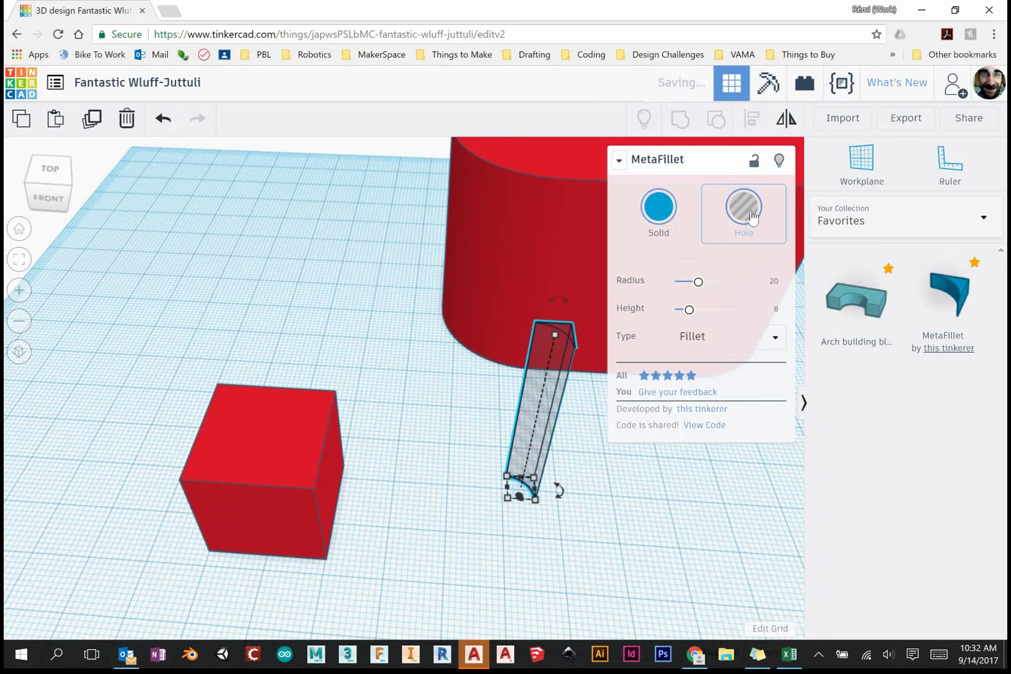
Align the small red cube's edge with the MetaFillet hole.
left_click(562, 485)
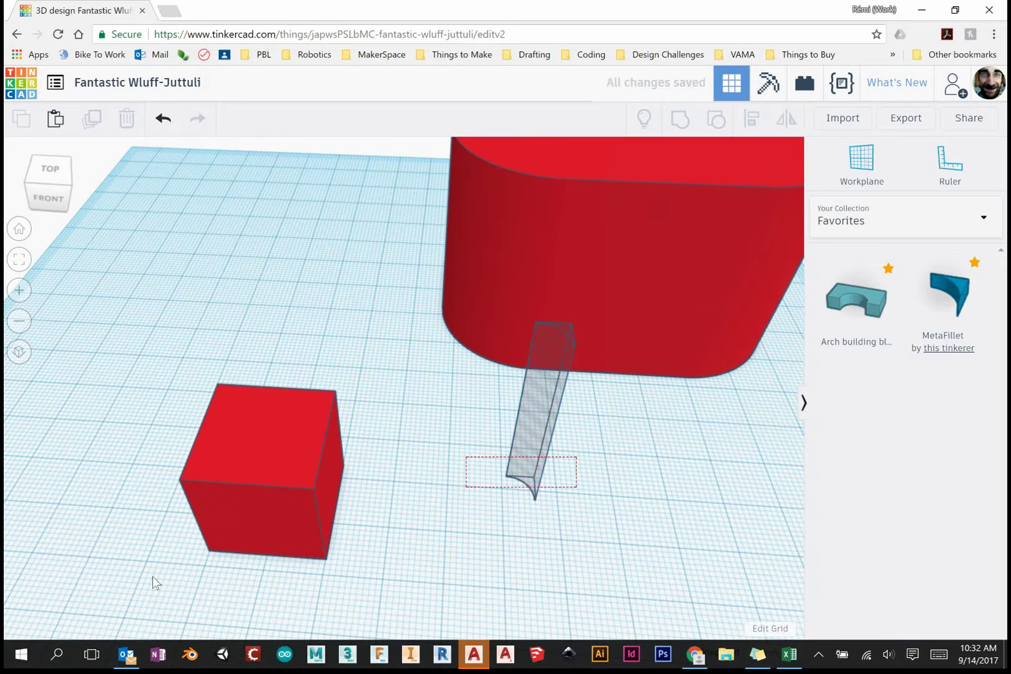
left_click_drag(153, 576, 156, 574)
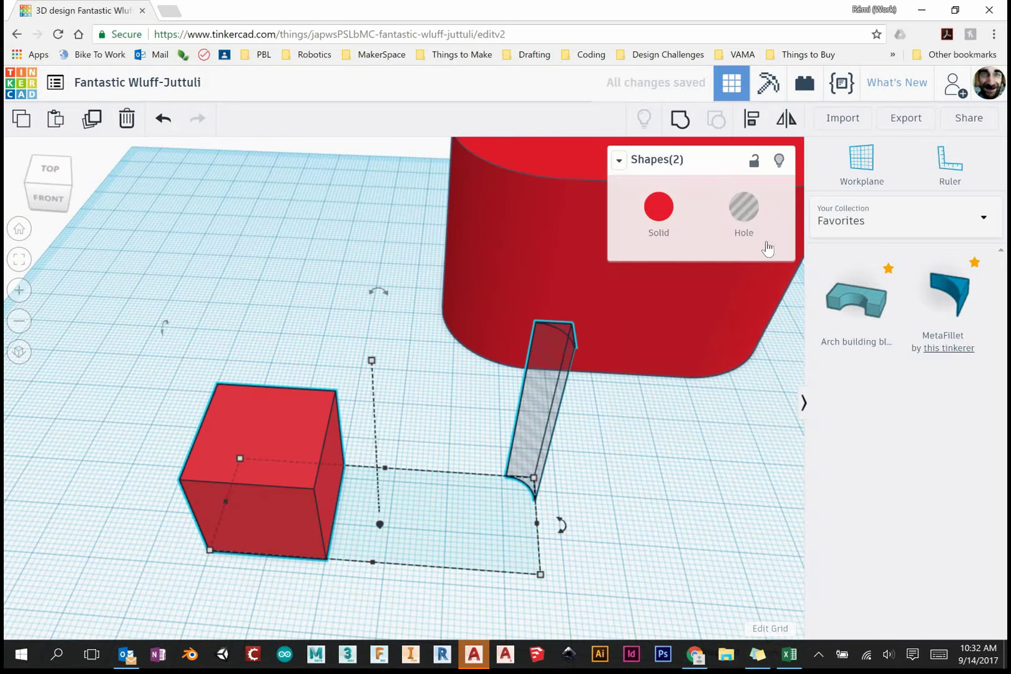
left_click(751, 118)
left_click(542, 595)
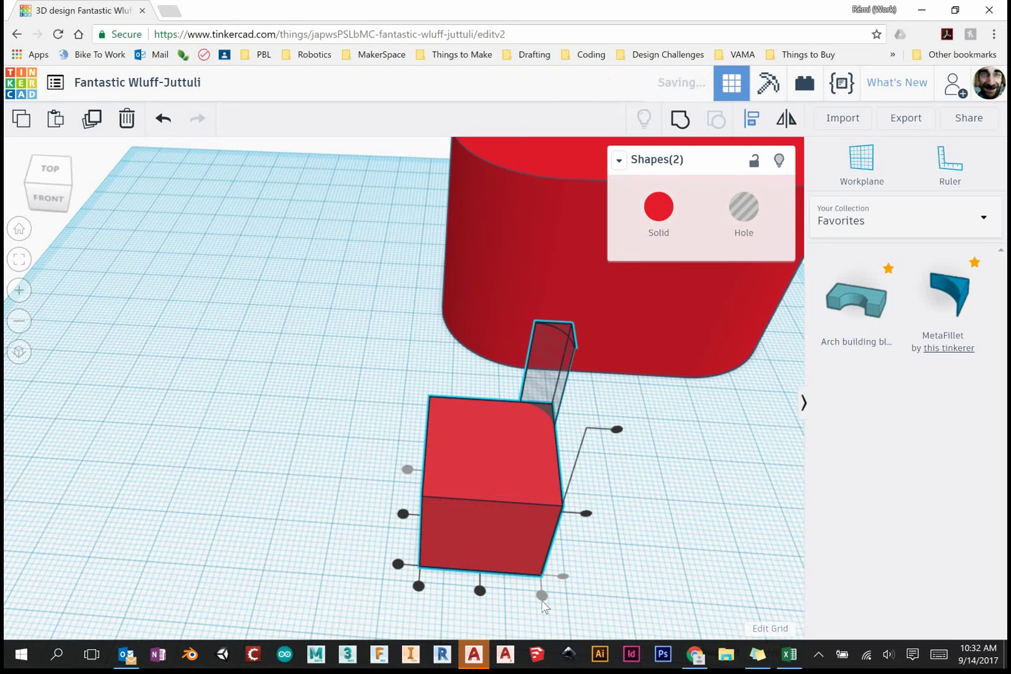
mouse_move(334, 523)
right_mouse_down()
mouse_move(312, 504)
mouse_move(346, 503)
mouse_move(328, 535)
right_mouse_up()
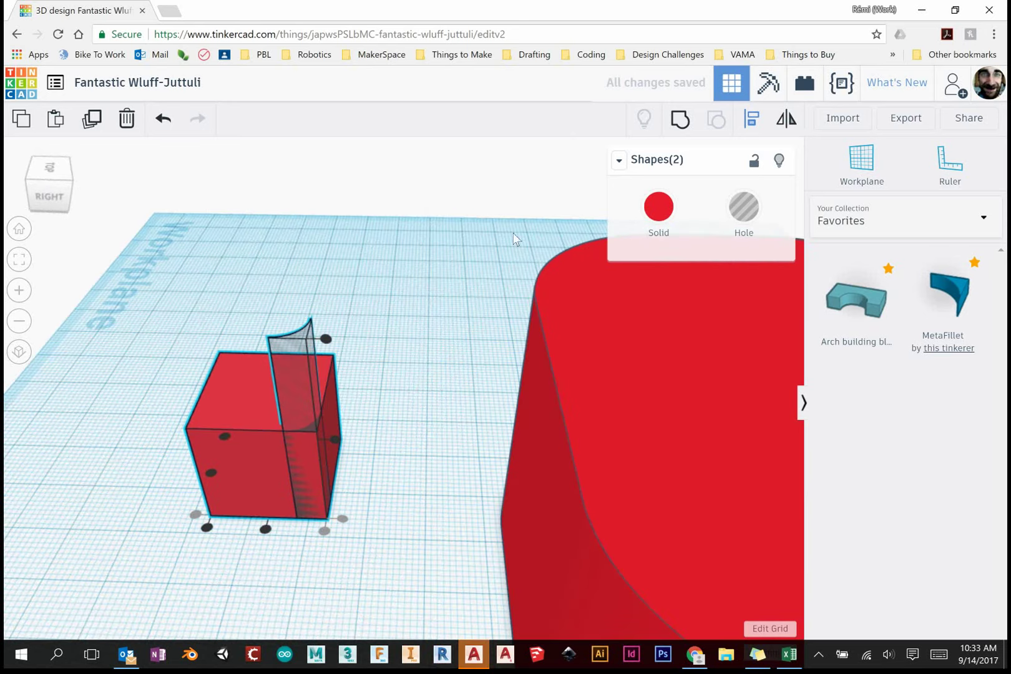
Select the fillet hole with the cube and check their placement from a top-down view.
left_click(406, 357)
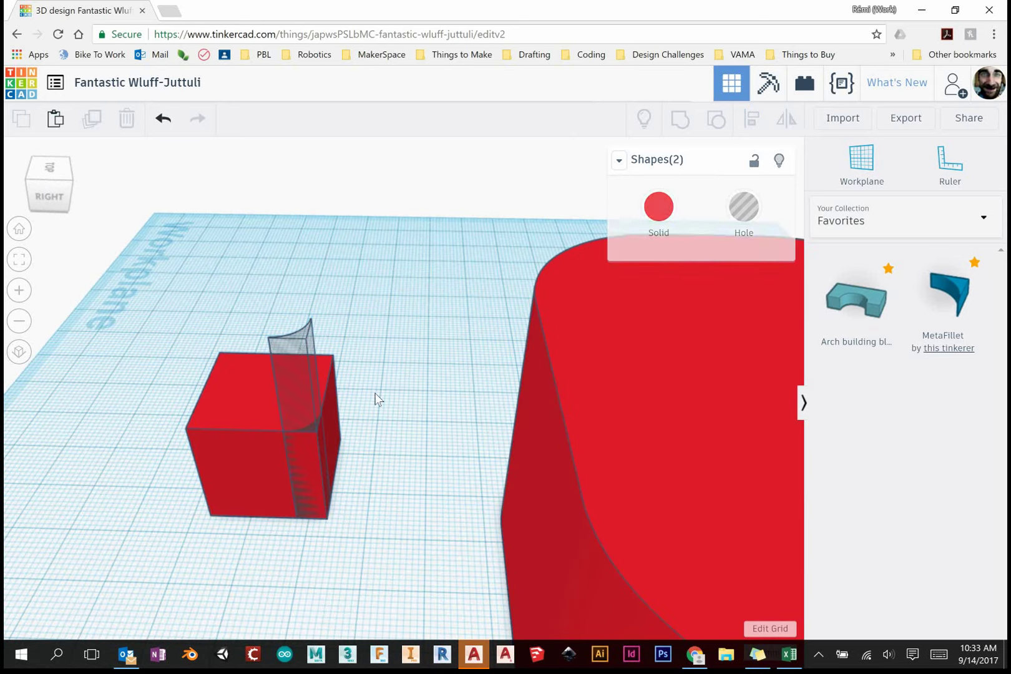
left_click(297, 345)
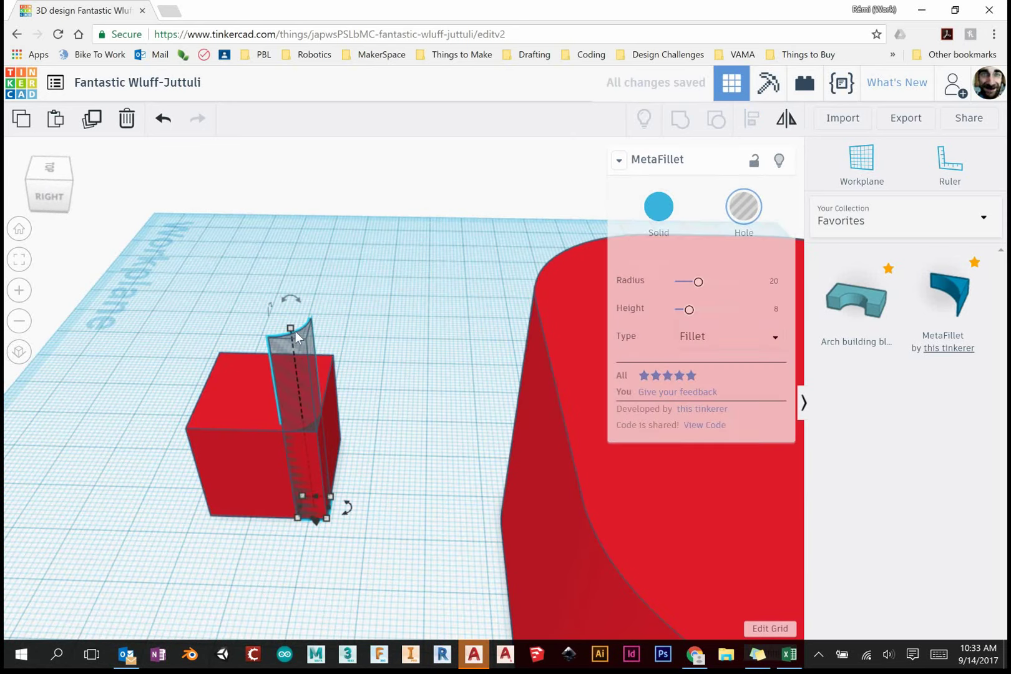
left_click(224, 429, "shift")
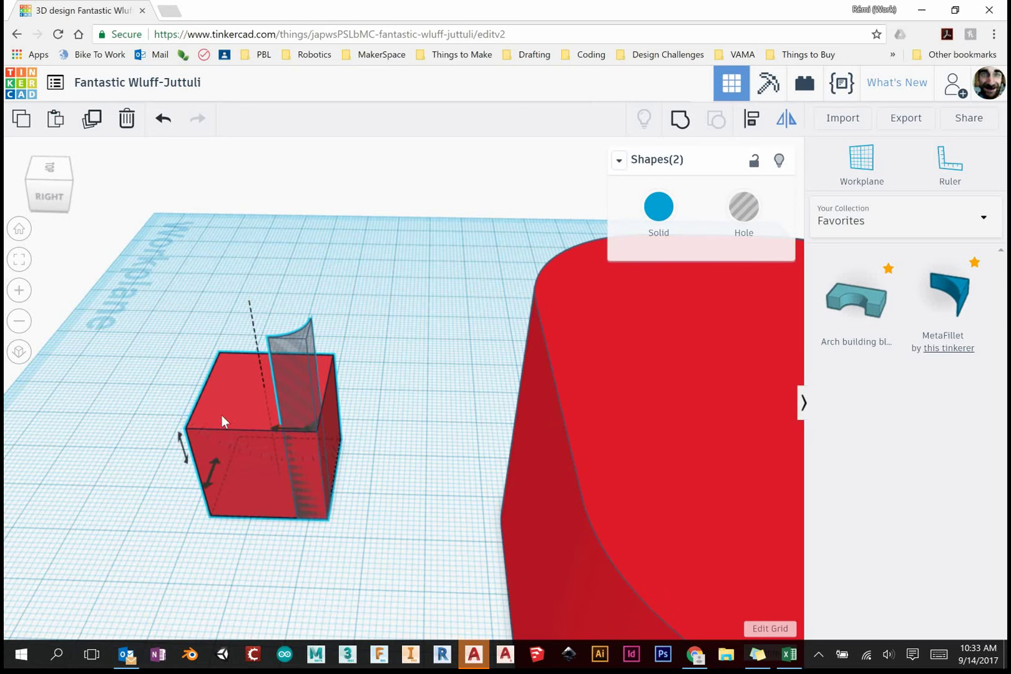
right_click_drag(83, 337, 280, 423)
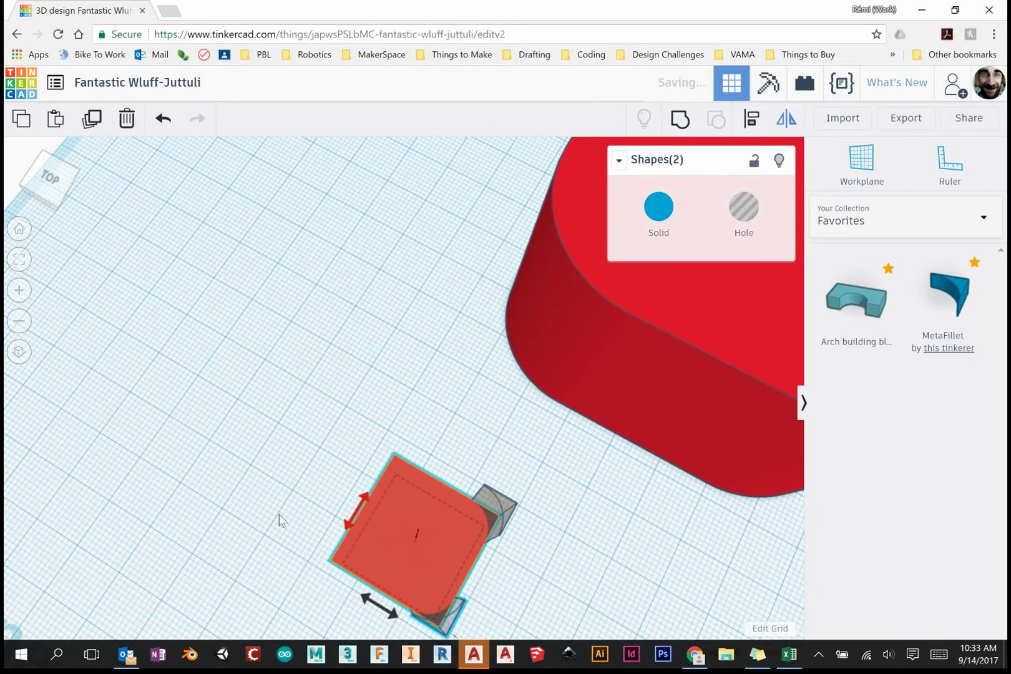
right_click_drag(279, 521, 291, 268)
Duplicate both fillet holes, mirror them with the box left-to-right, and group all five shapes.
left_click(292, 268)
left_click(391, 281, "shift")
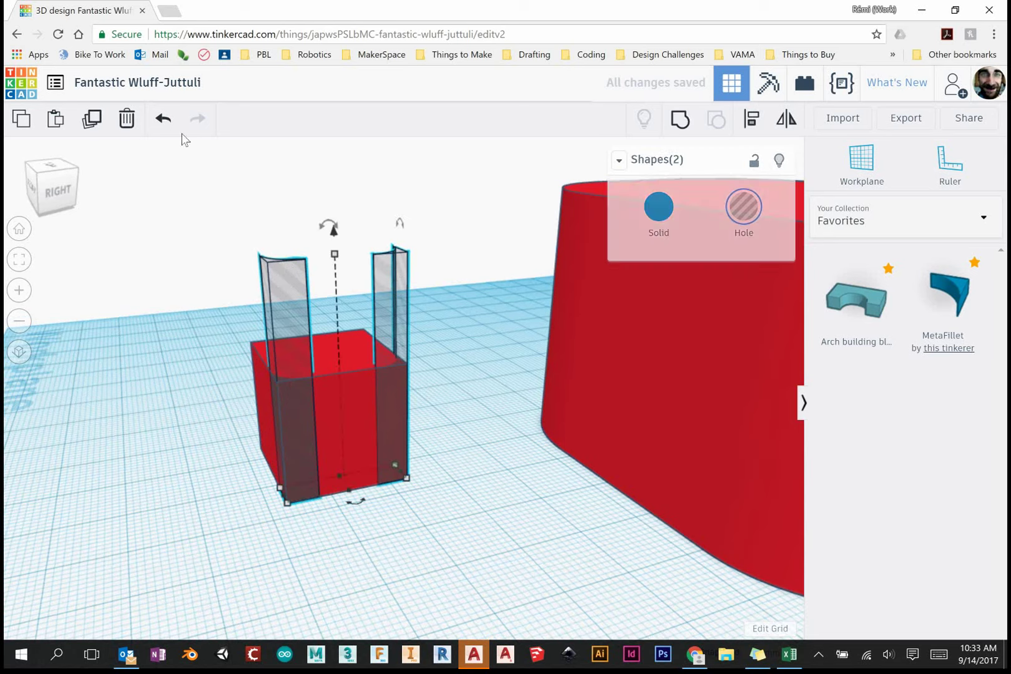
left_click(94, 120)
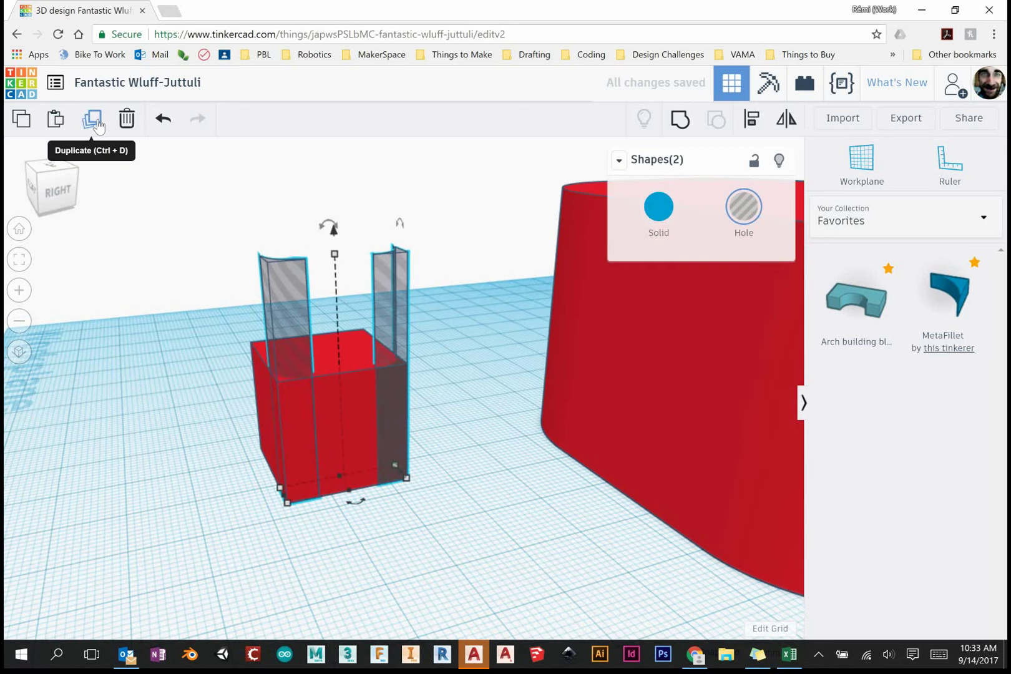
left_click(330, 380, "shift")
left_click(787, 119)
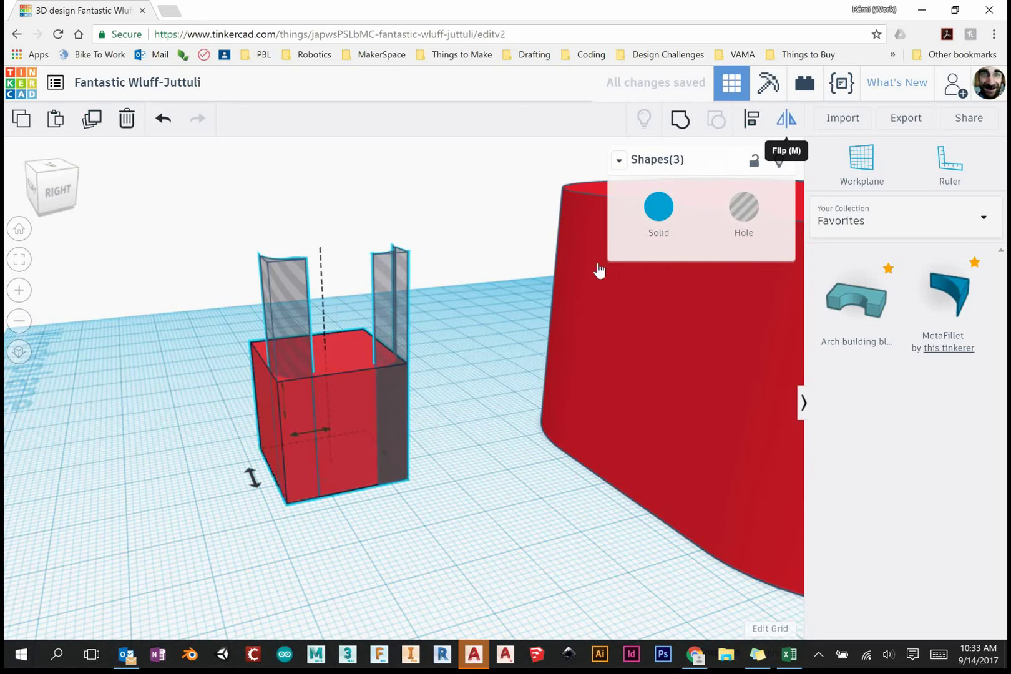
right_click_drag(143, 519, 406, 539)
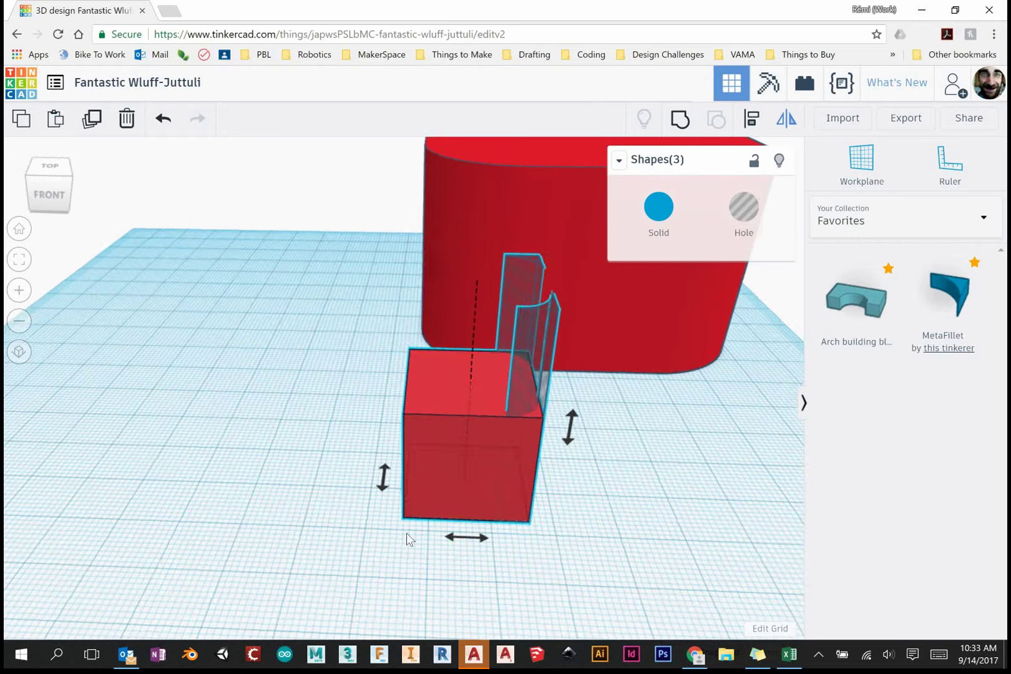
left_click(472, 538)
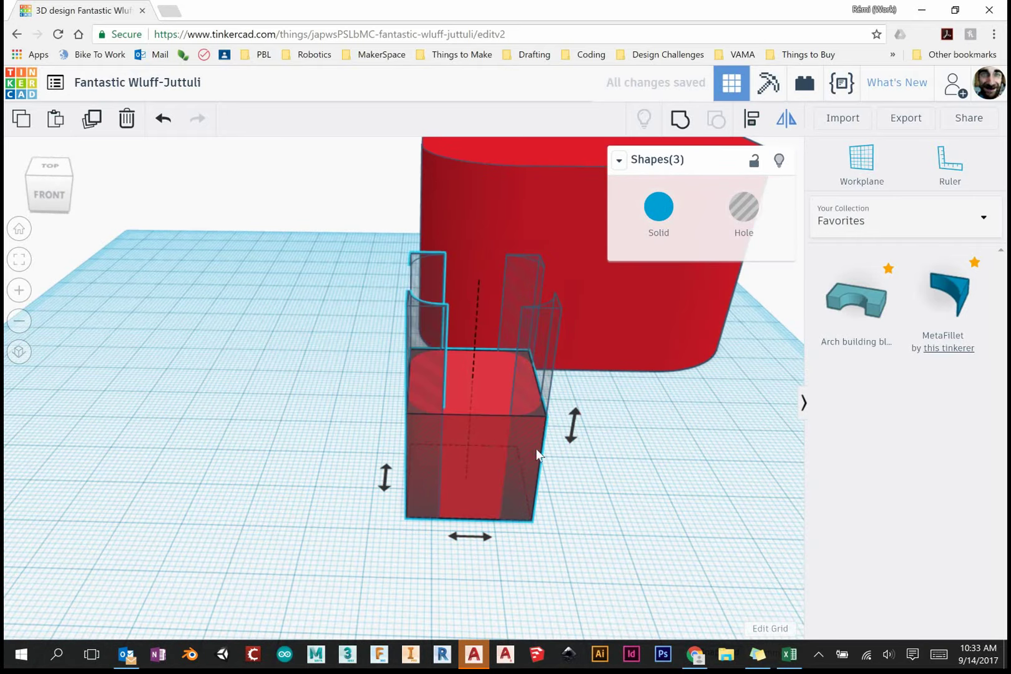
left_click_drag(580, 412, 237, 566)
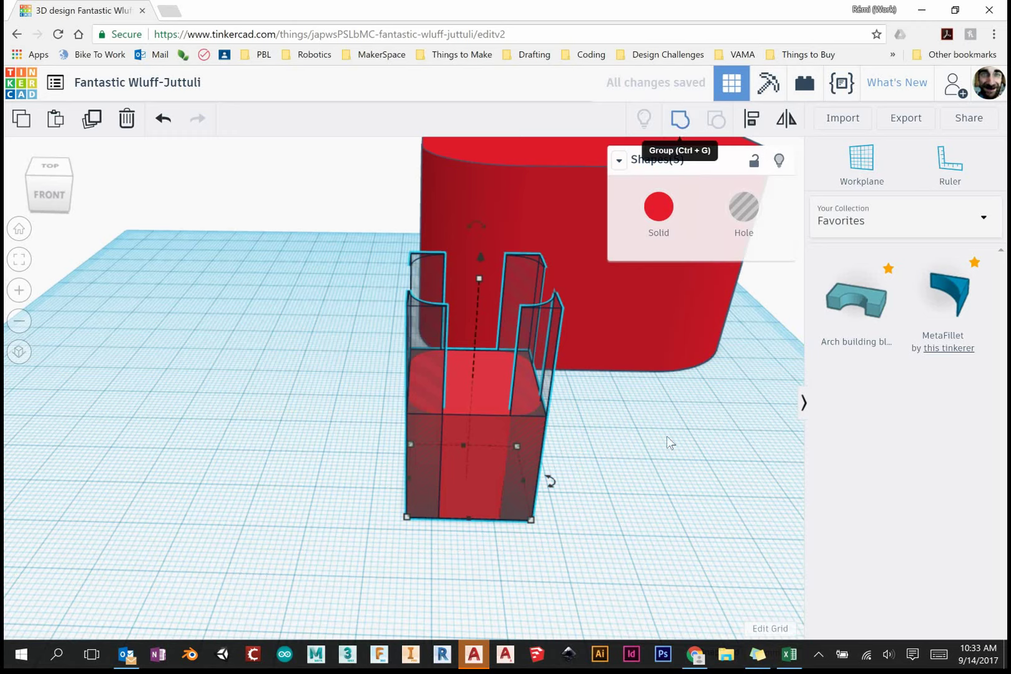
left_click(681, 512)
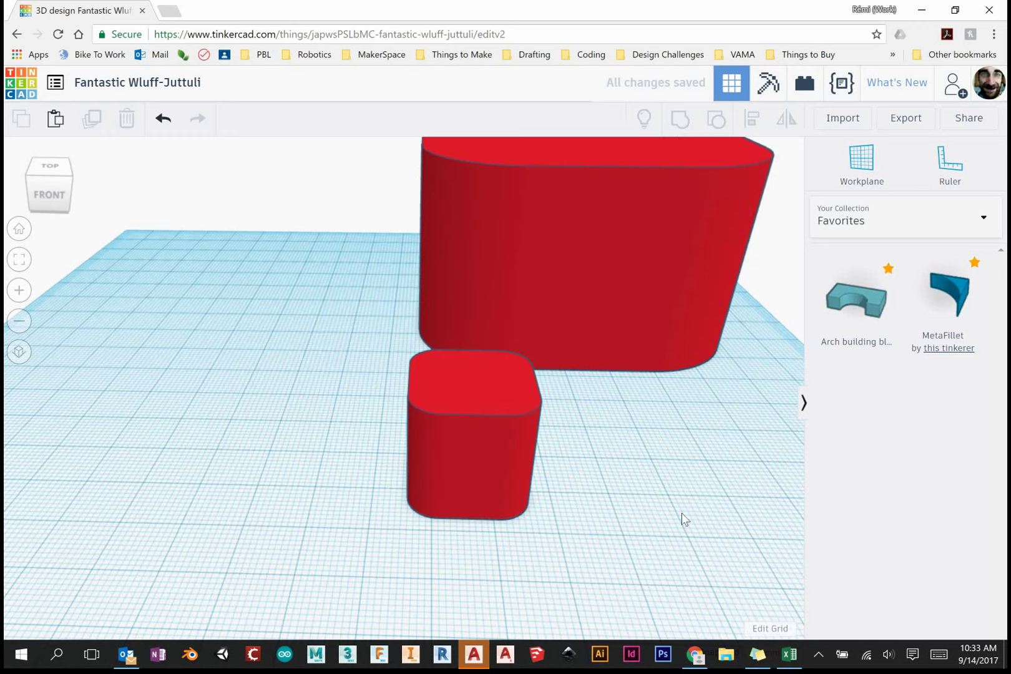
Place a new MetaFillet (radius 20, height 8) on the workplane beside the rounded cube.
right_click_drag(682, 513, 481, 428)
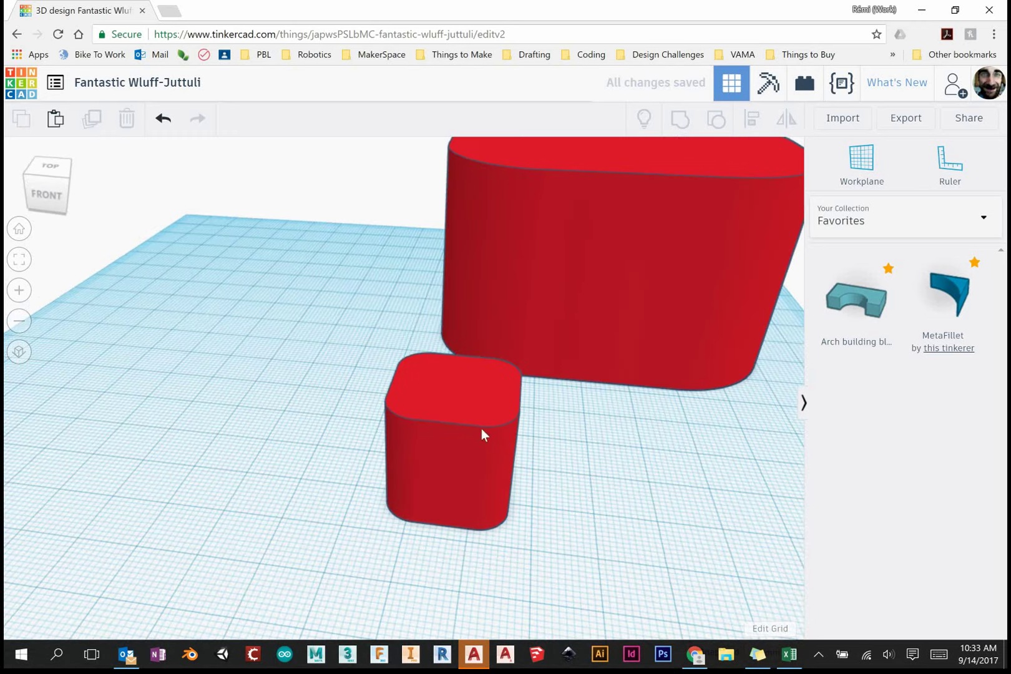
right_click_drag(632, 470, 393, 461)
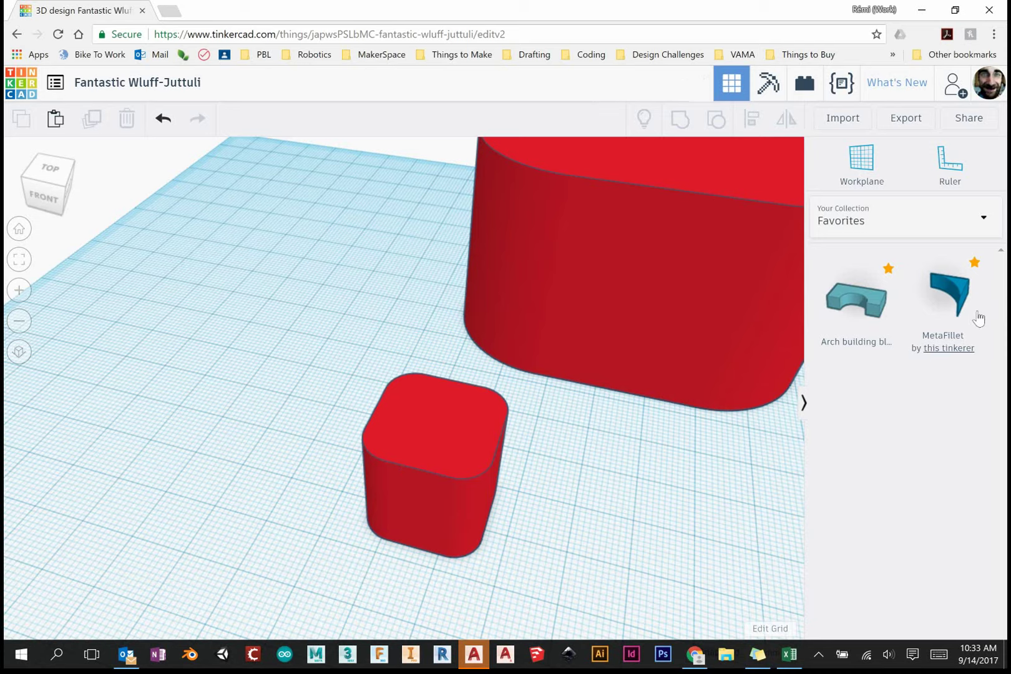
left_click_drag(977, 318, 649, 519)
scroll(555, 421, "down", 2)
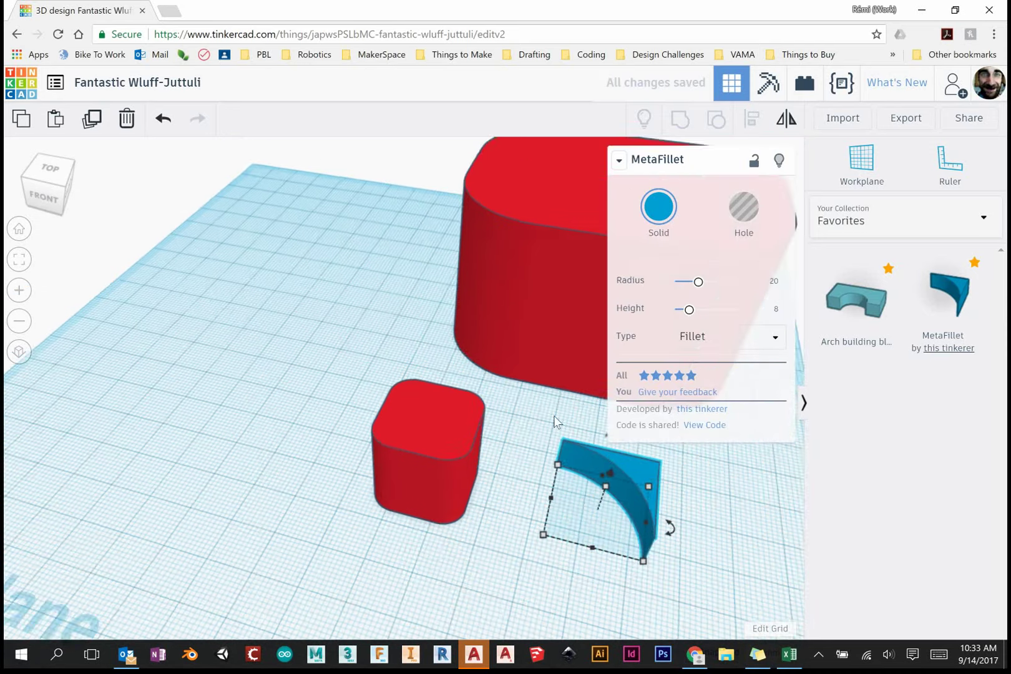
scroll(530, 333, "down", 2)
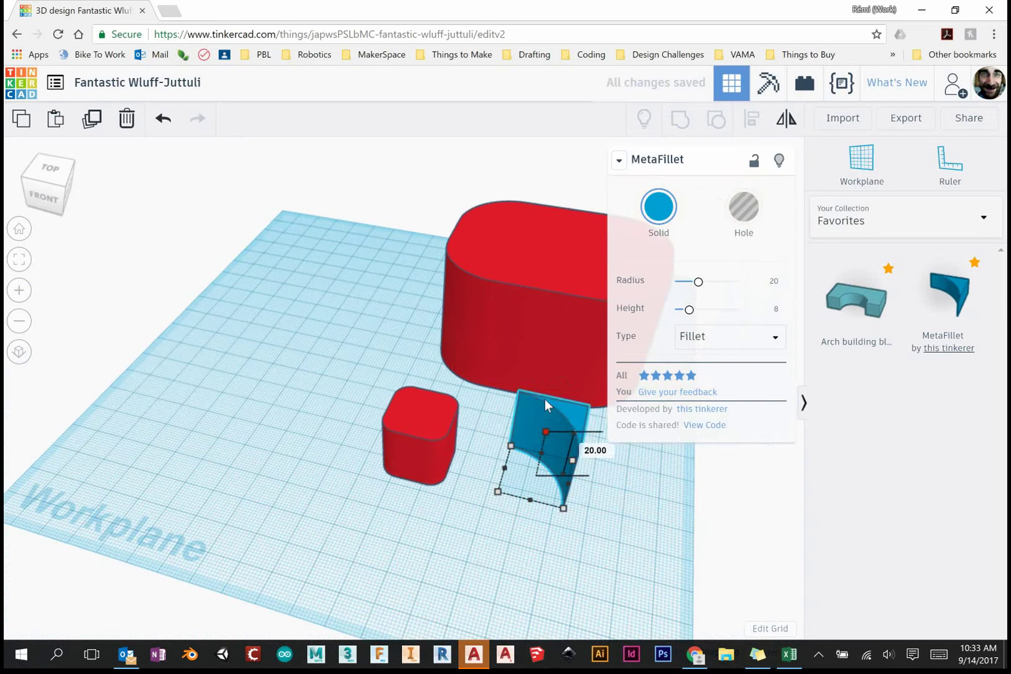
Rotate the new MetaFillet by -90° onto its side.
right_click_drag(670, 510, 520, 355)
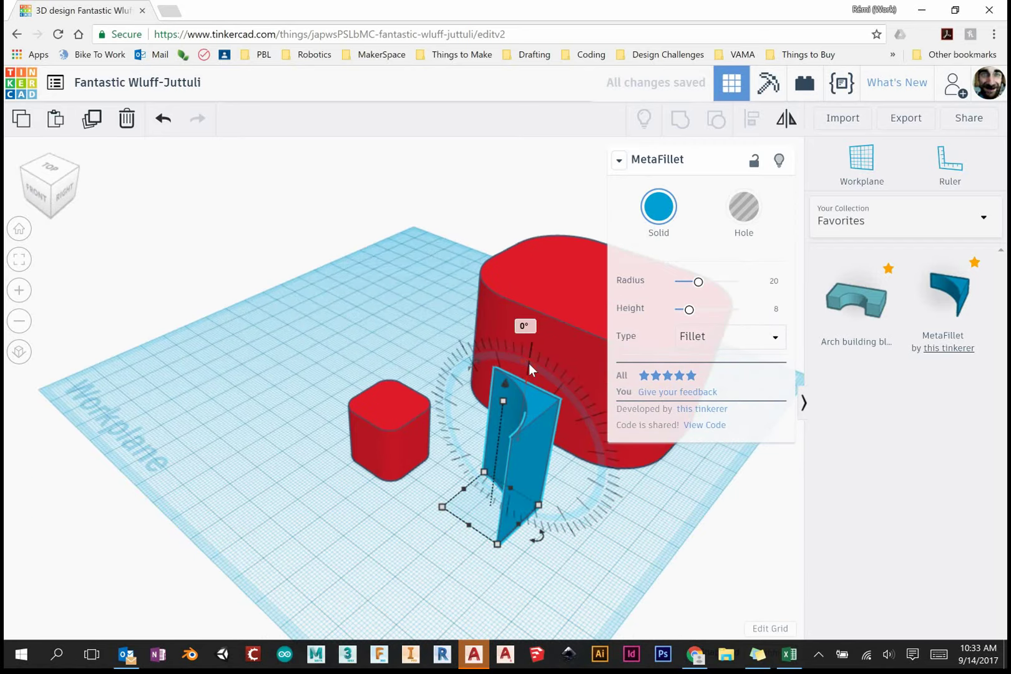
left_click_drag(529, 363, 528, 457)
right_click_drag(528, 457, 492, 497)
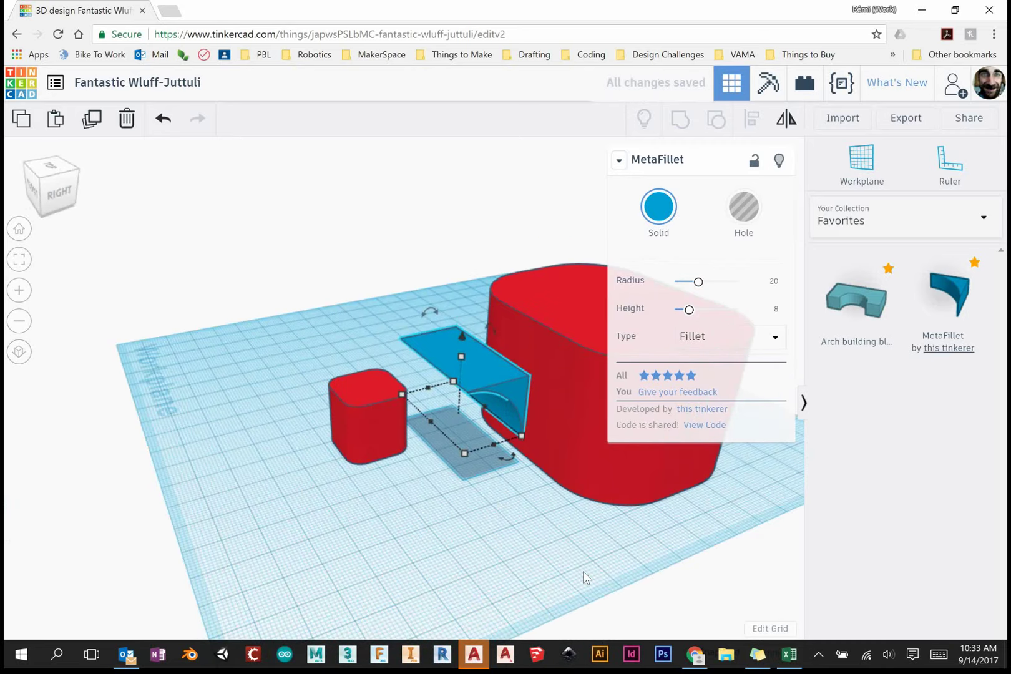